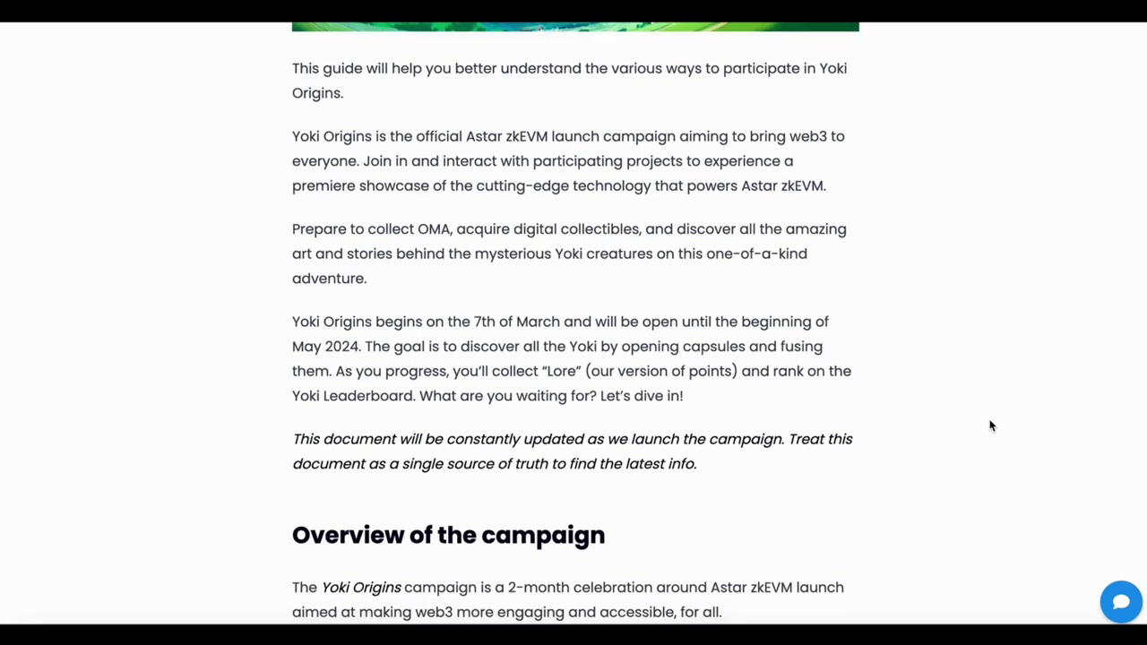
- Scroll the guide past the campaign overview to the Yoki definition and character artwork
{"action": "scroll", "coordinate": [990, 426], "scroll_direction": "down", "scroll_amount": 1}
{"action": "scroll", "coordinate": [991, 426], "scroll_direction": "down", "scroll_amount": 1}
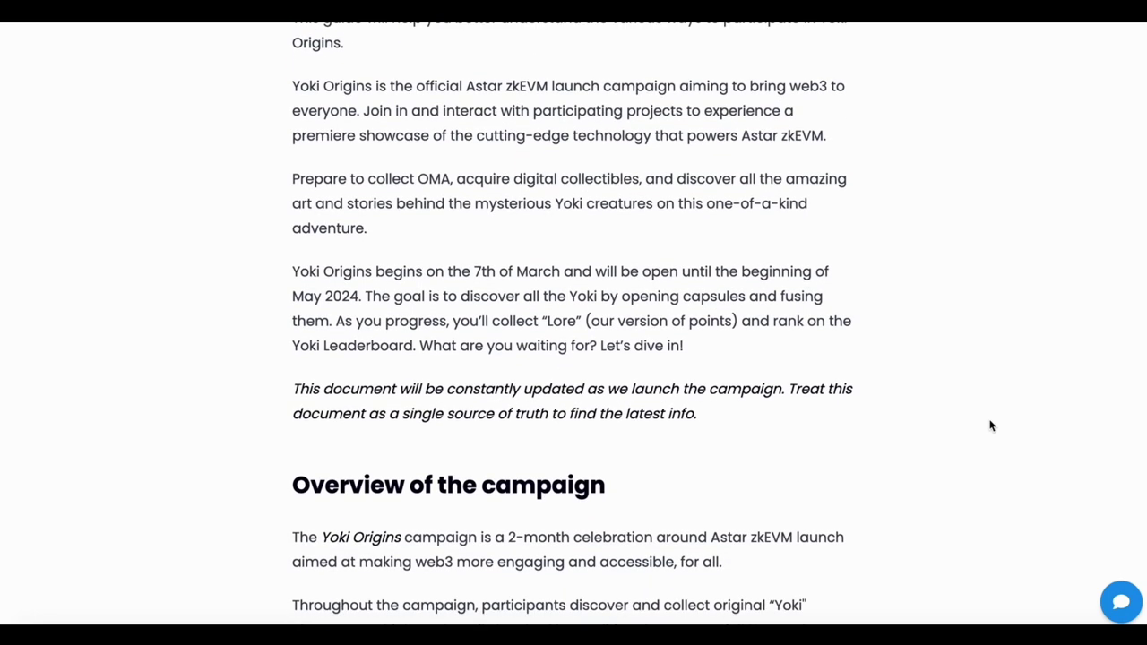
{"action": "scroll", "coordinate": [991, 426], "scroll_direction": "down", "scroll_amount": 4}
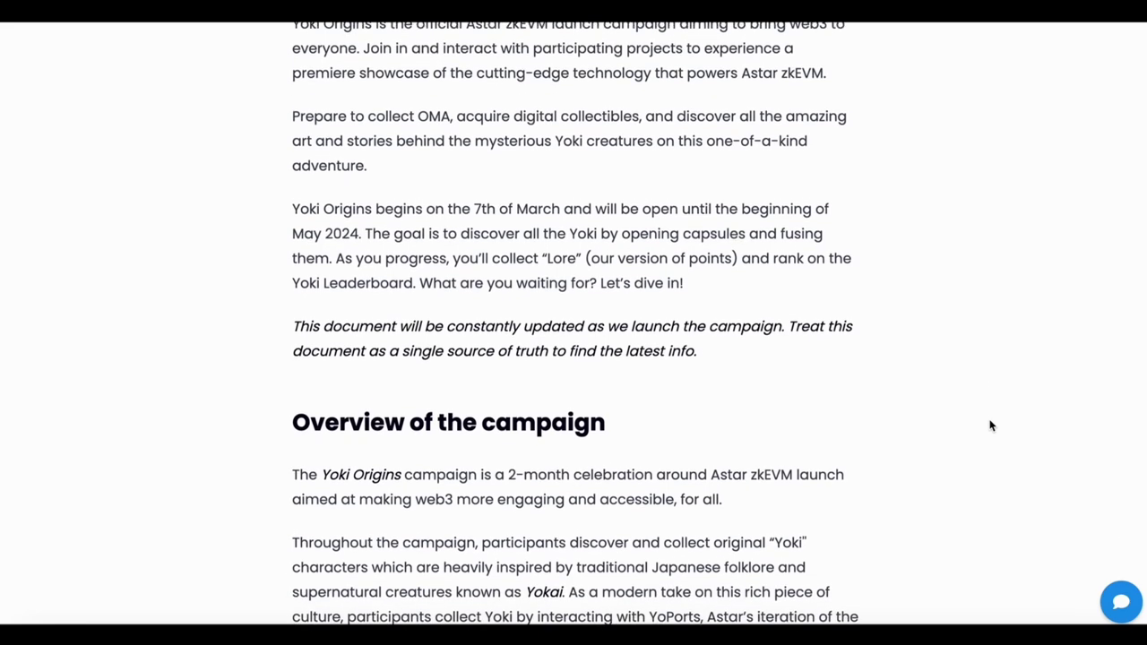
{"action": "scroll", "coordinate": [991, 425], "scroll_direction": "down", "scroll_amount": 7}
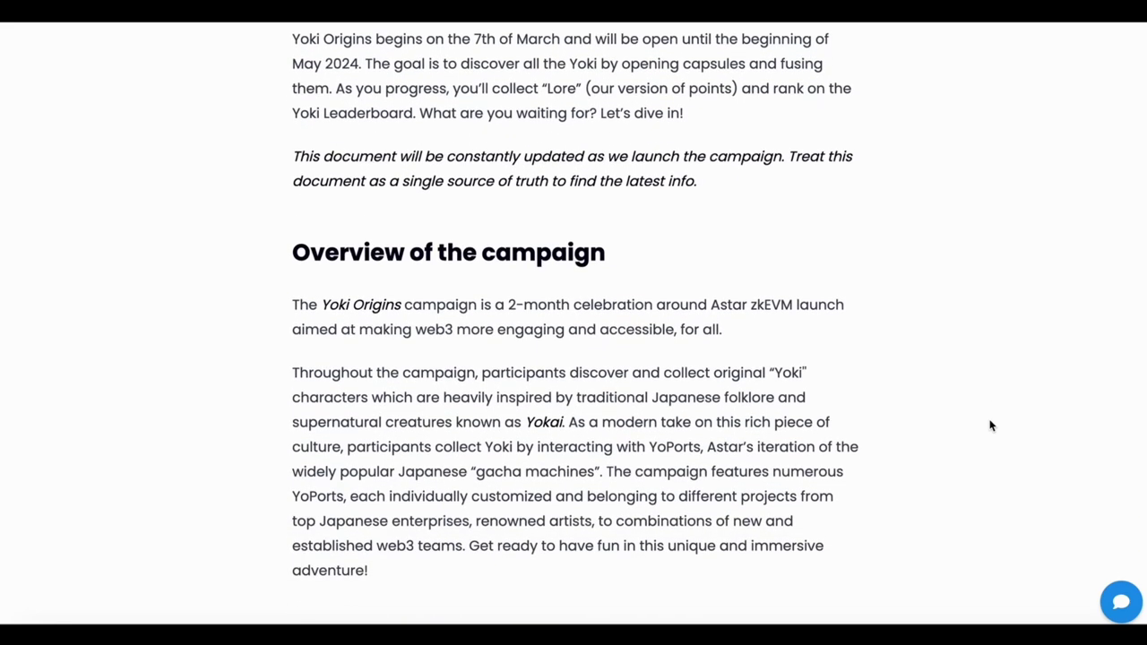
{"action": "scroll", "coordinate": [990, 426], "scroll_direction": "down", "scroll_amount": 6}
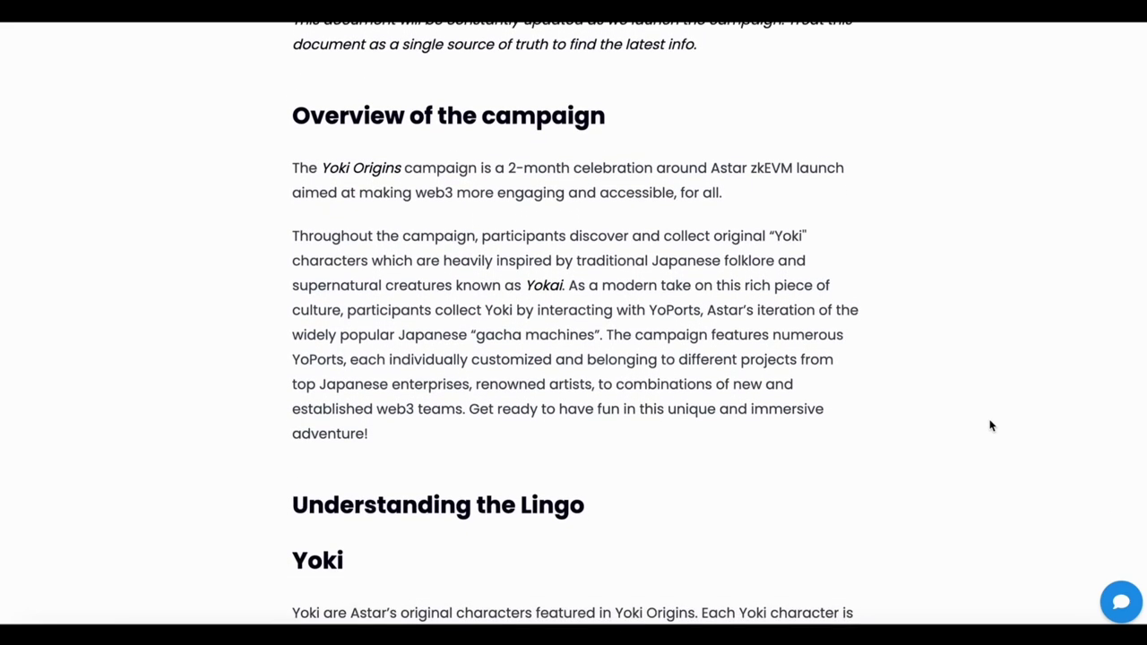
{"action": "scroll", "coordinate": [991, 426], "scroll_direction": "down", "scroll_amount": 6}
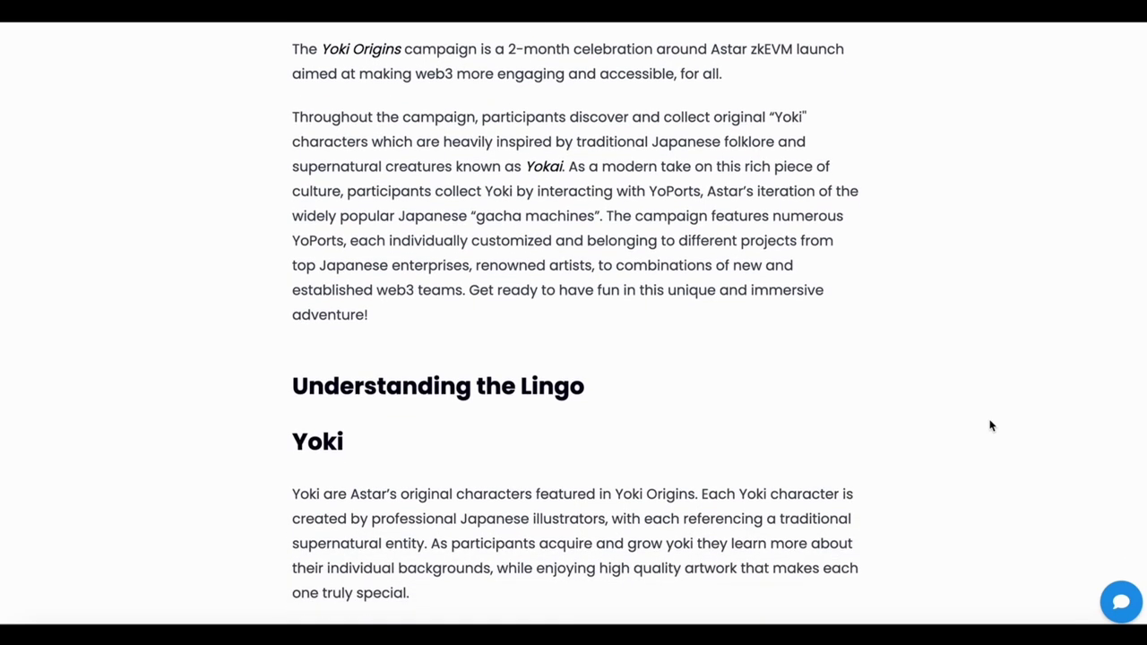
{"action": "scroll", "coordinate": [990, 425], "scroll_direction": "down", "scroll_amount": 9}
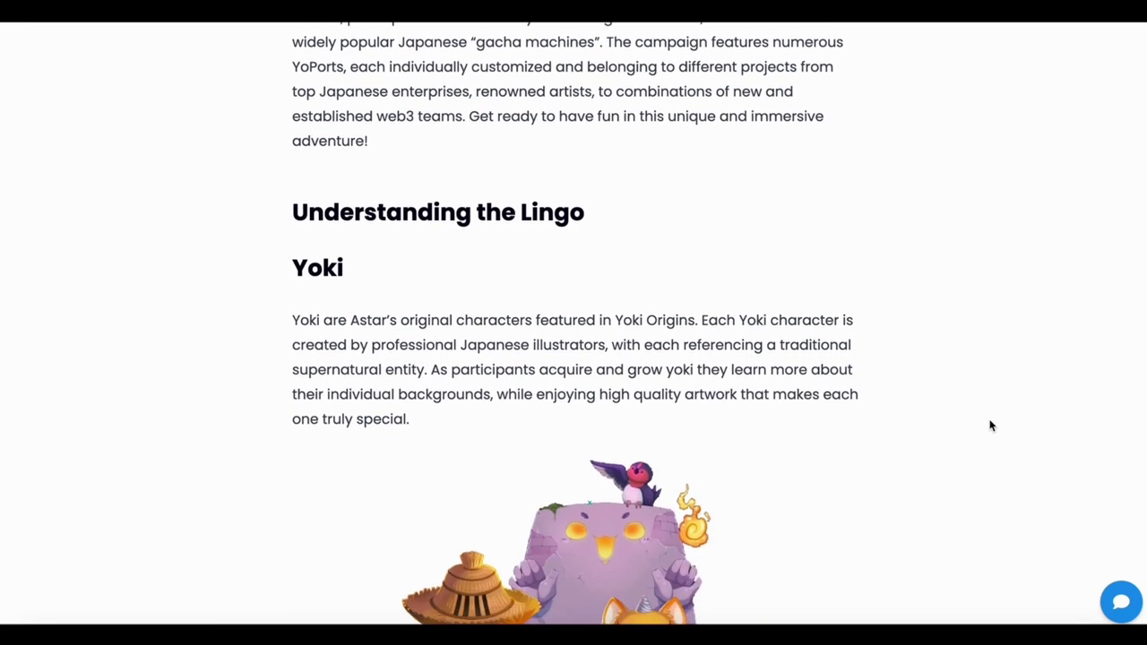
{"action": "scroll", "coordinate": [990, 425], "scroll_direction": "down", "scroll_amount": 5}
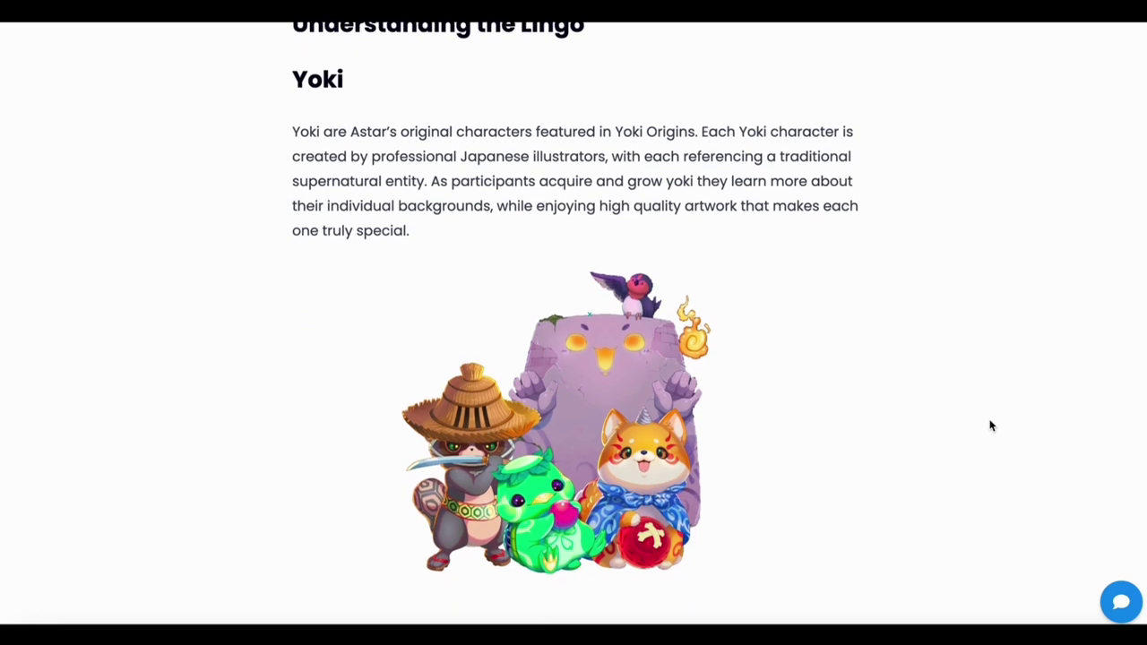
{"action": "scroll", "coordinate": [991, 426], "scroll_direction": "down", "scroll_amount": 3}
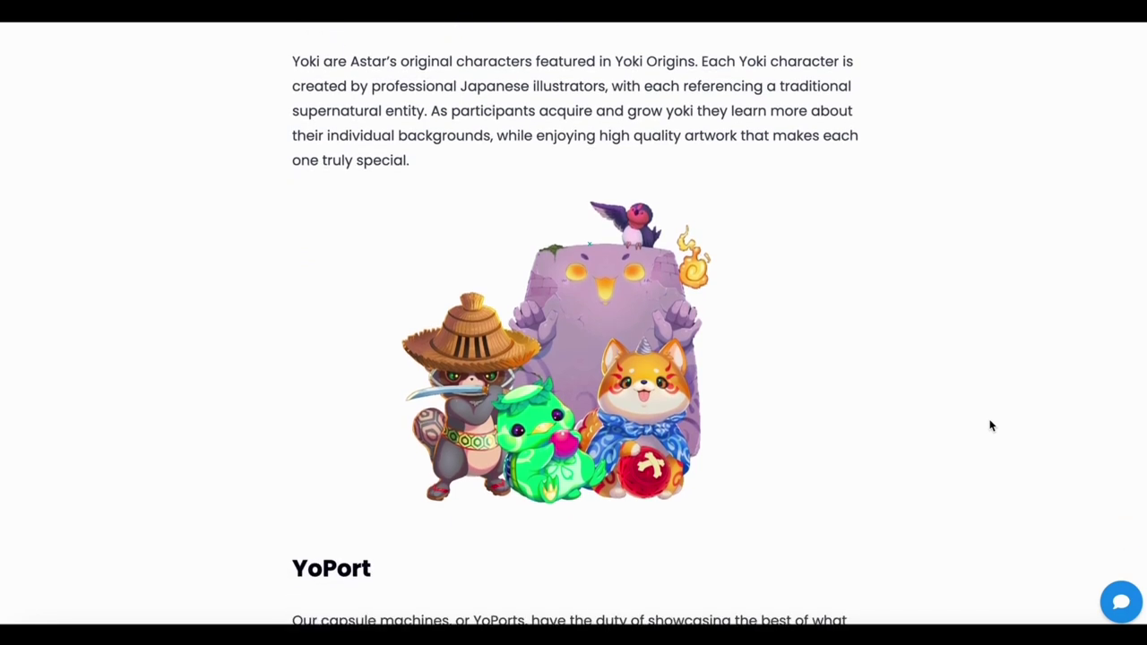
- Scroll past the YoPort, 1st Edition and Yoki YoPort sections to the OMA heading
{"action": "scroll", "coordinate": [990, 426], "scroll_direction": "down", "scroll_amount": 8}
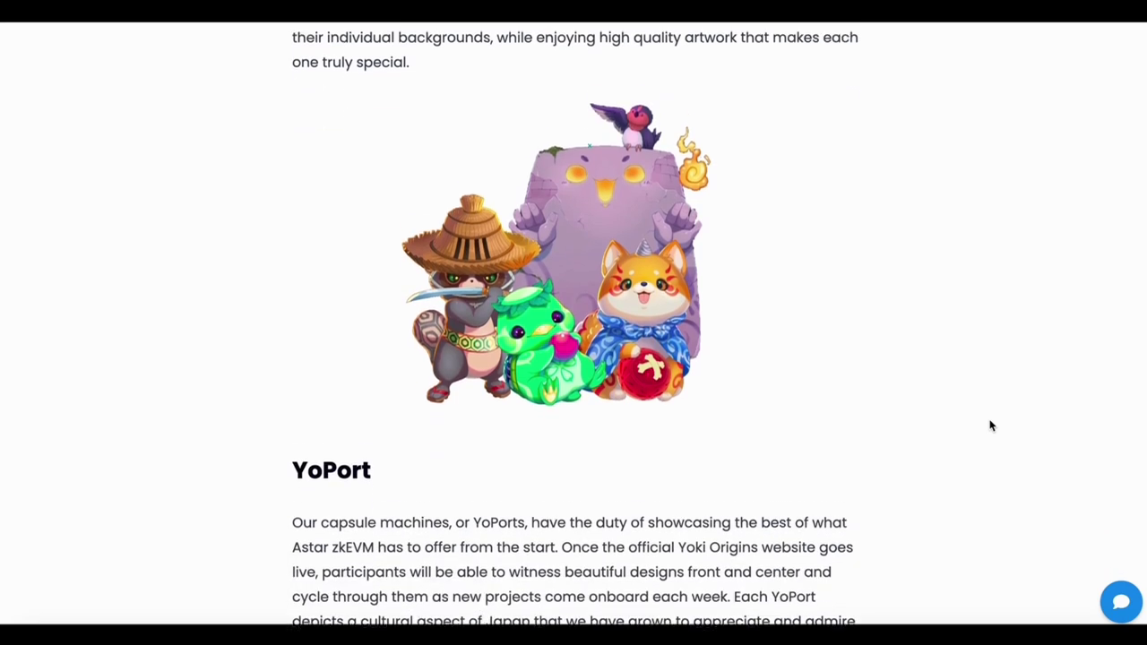
{"action": "scroll", "coordinate": [991, 426], "scroll_direction": "down", "scroll_amount": 7}
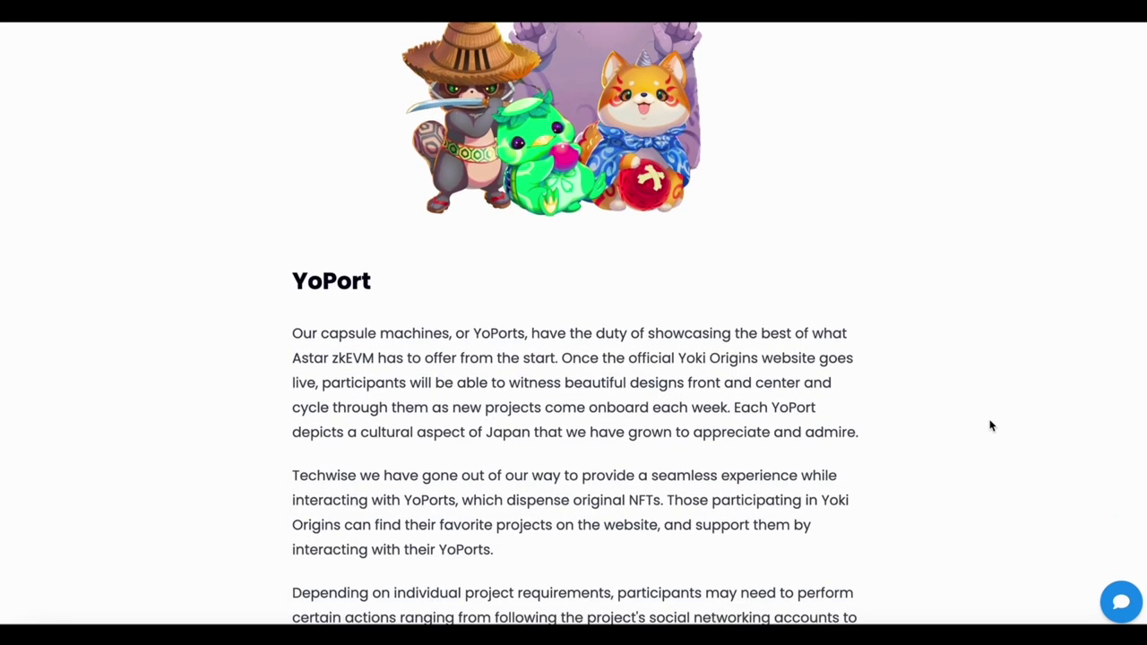
{"action": "scroll", "coordinate": [990, 426], "scroll_direction": "down", "scroll_amount": 6}
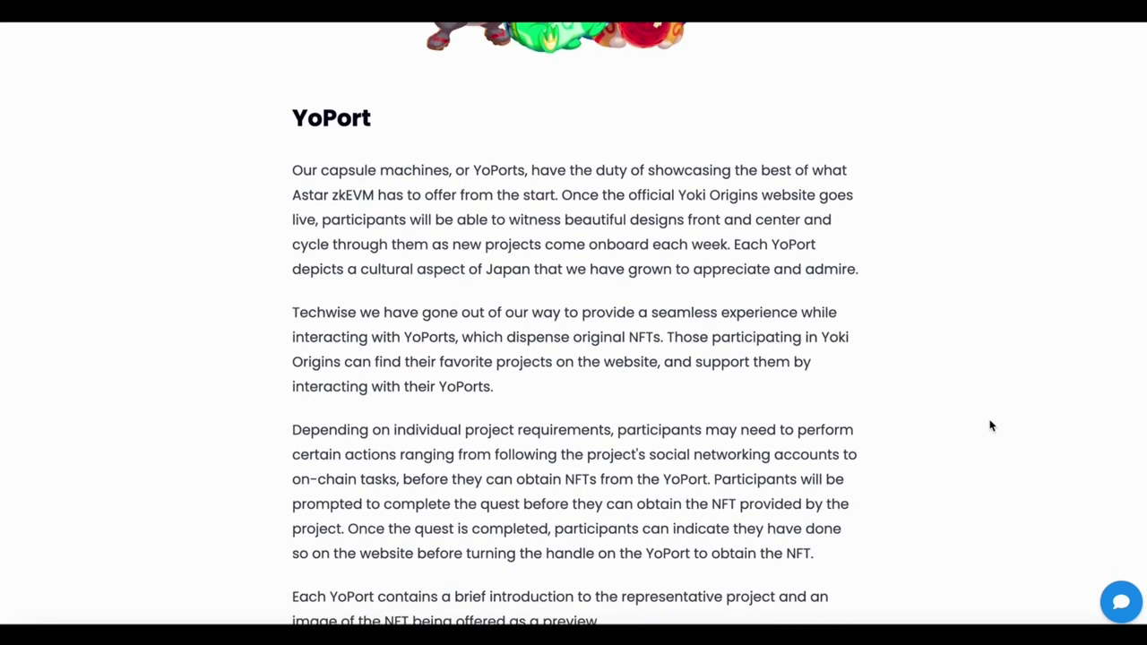
{"action": "scroll", "coordinate": [990, 426], "scroll_direction": "down", "scroll_amount": 1}
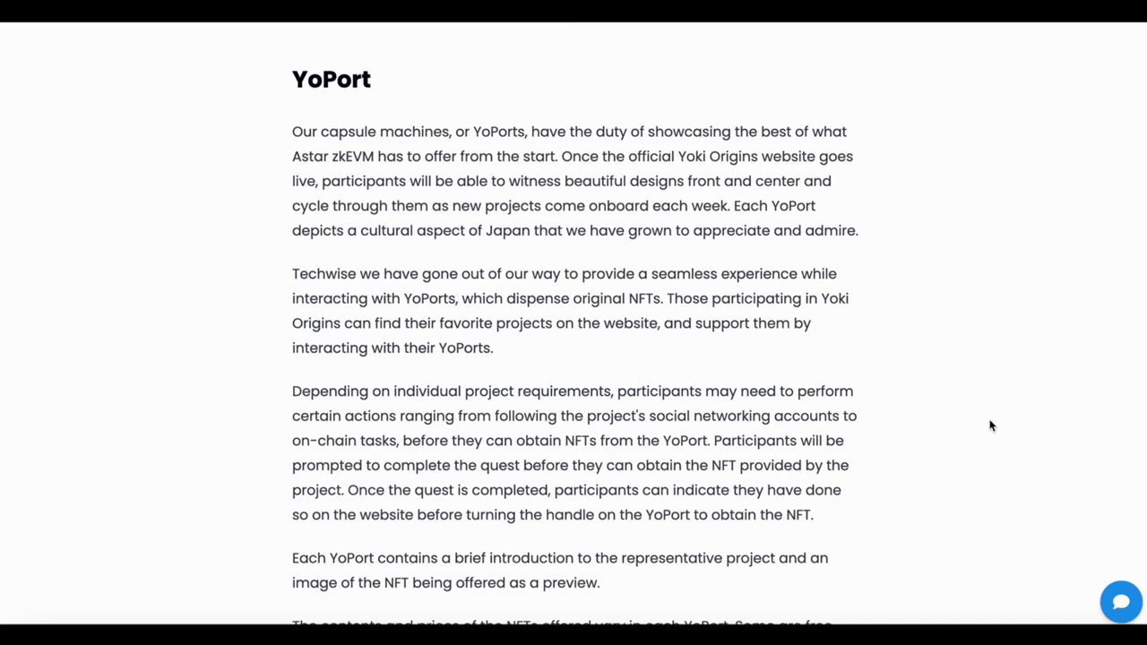
{"action": "scroll", "coordinate": [991, 426], "scroll_direction": "down", "scroll_amount": 1}
{"action": "scroll", "coordinate": [990, 426], "scroll_direction": "down", "scroll_amount": 2}
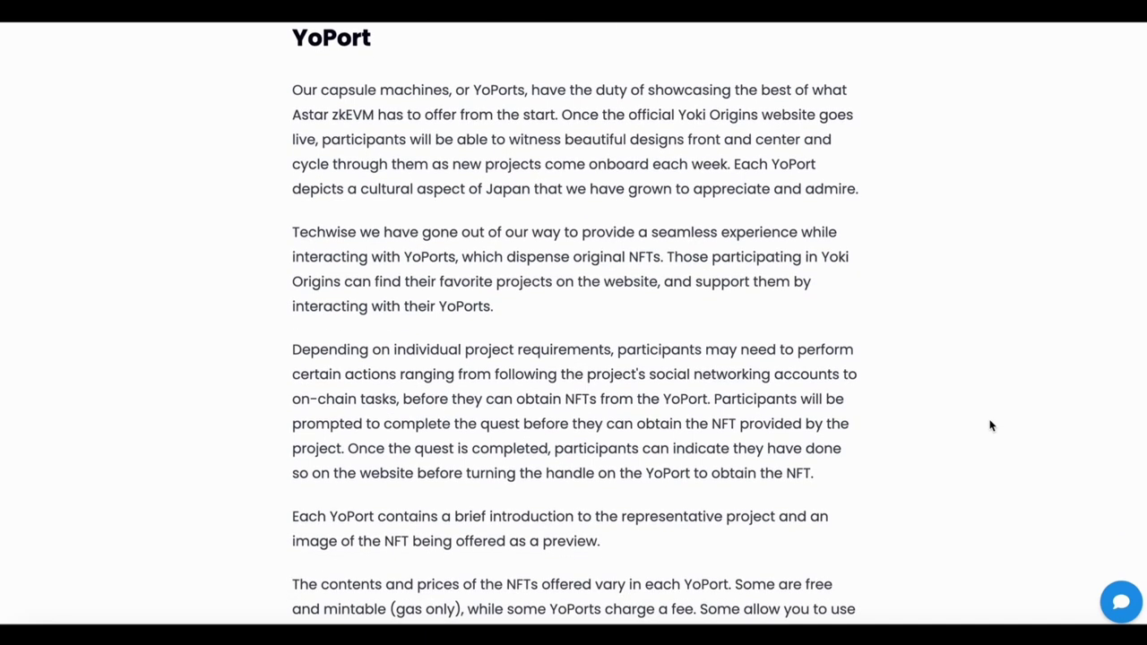
{"action": "scroll", "coordinate": [991, 426], "scroll_direction": "down", "scroll_amount": 5}
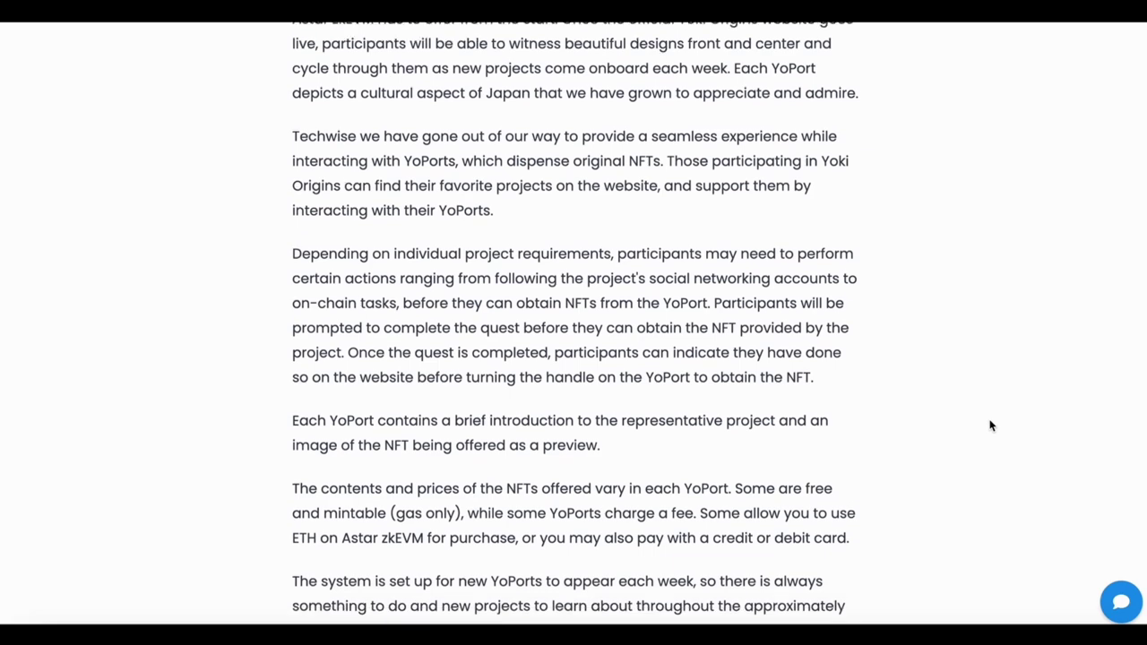
{"action": "scroll", "coordinate": [991, 426], "scroll_direction": "down", "scroll_amount": 6}
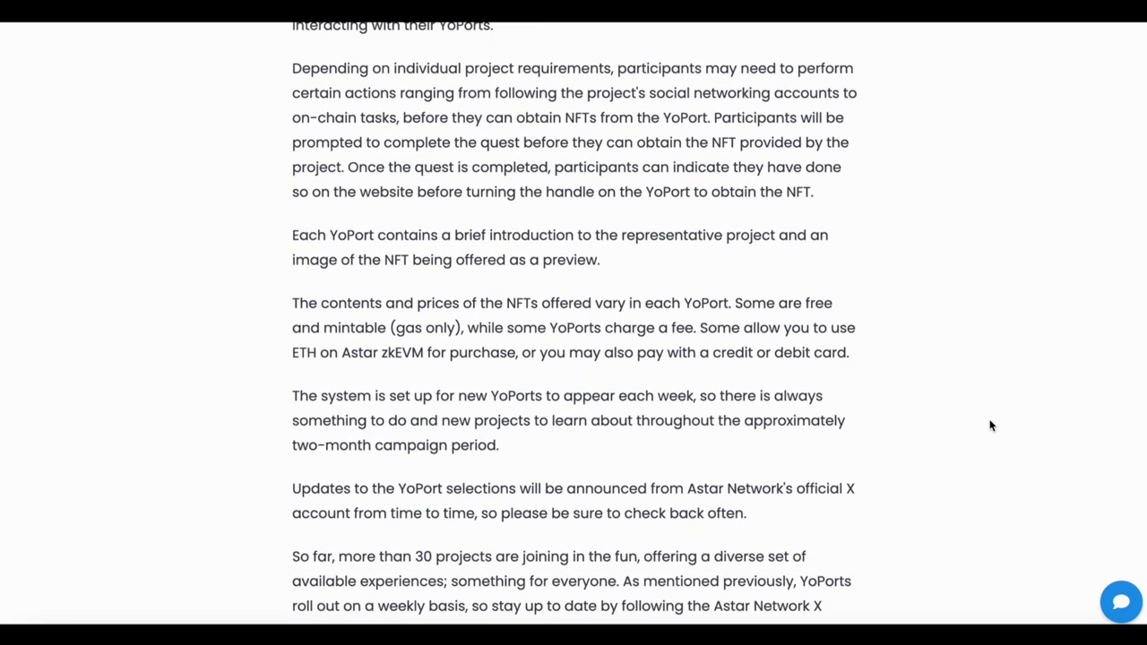
{"action": "scroll", "coordinate": [991, 425], "scroll_direction": "down", "scroll_amount": 7}
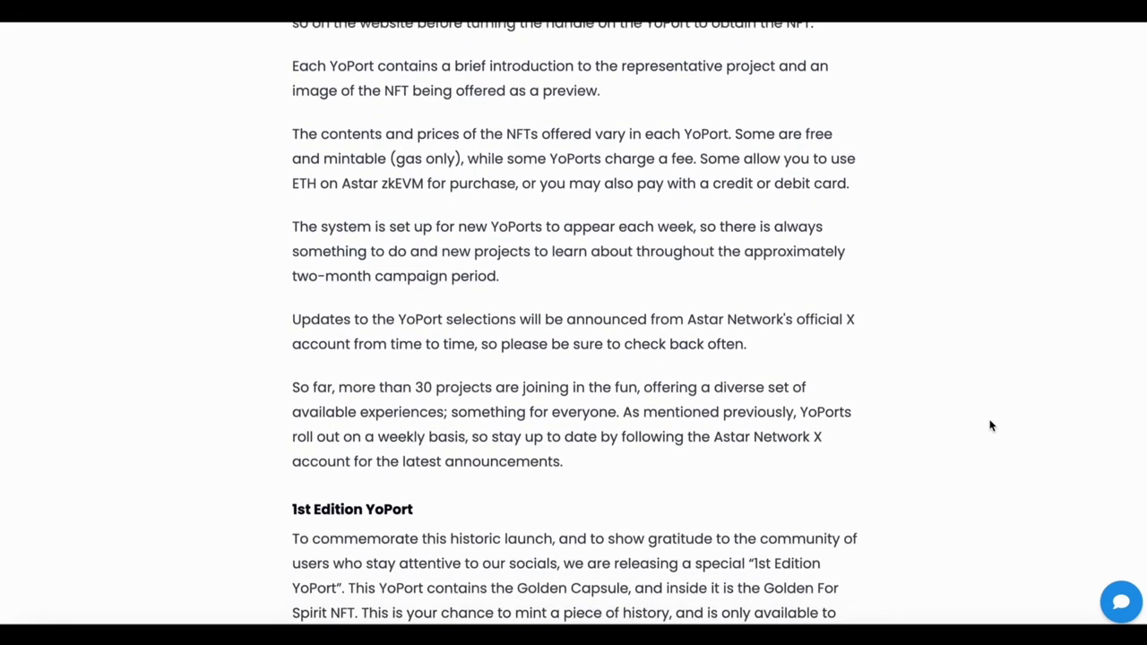
{"action": "scroll", "coordinate": [990, 426], "scroll_direction": "down", "scroll_amount": 7}
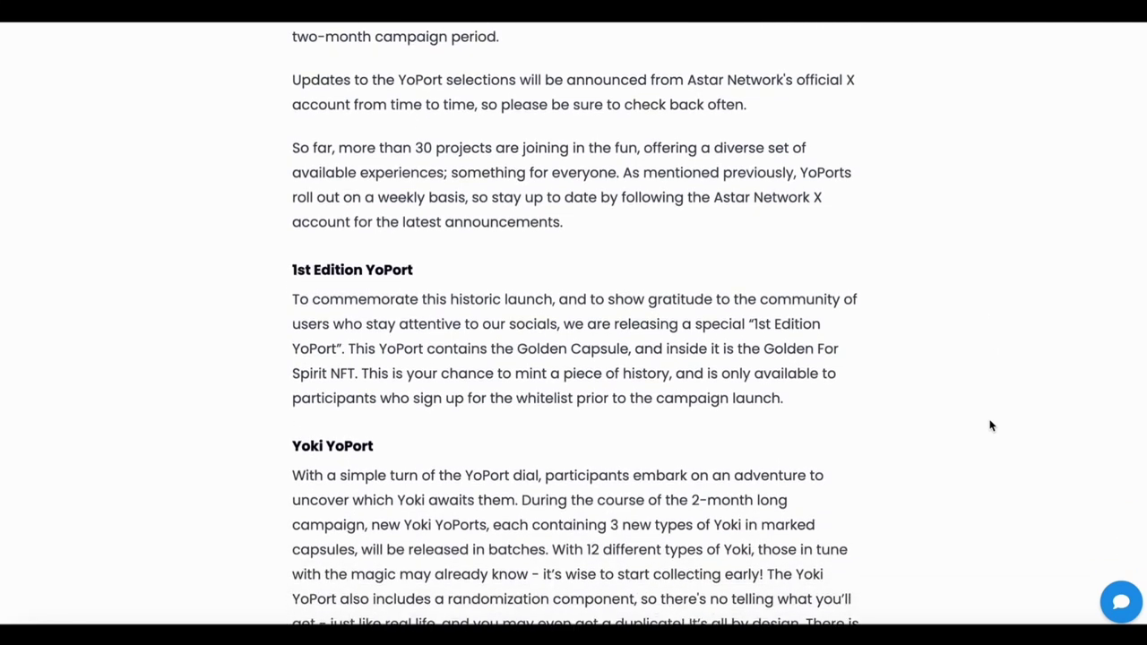
{"action": "scroll", "coordinate": [991, 426], "scroll_direction": "down", "scroll_amount": 1}
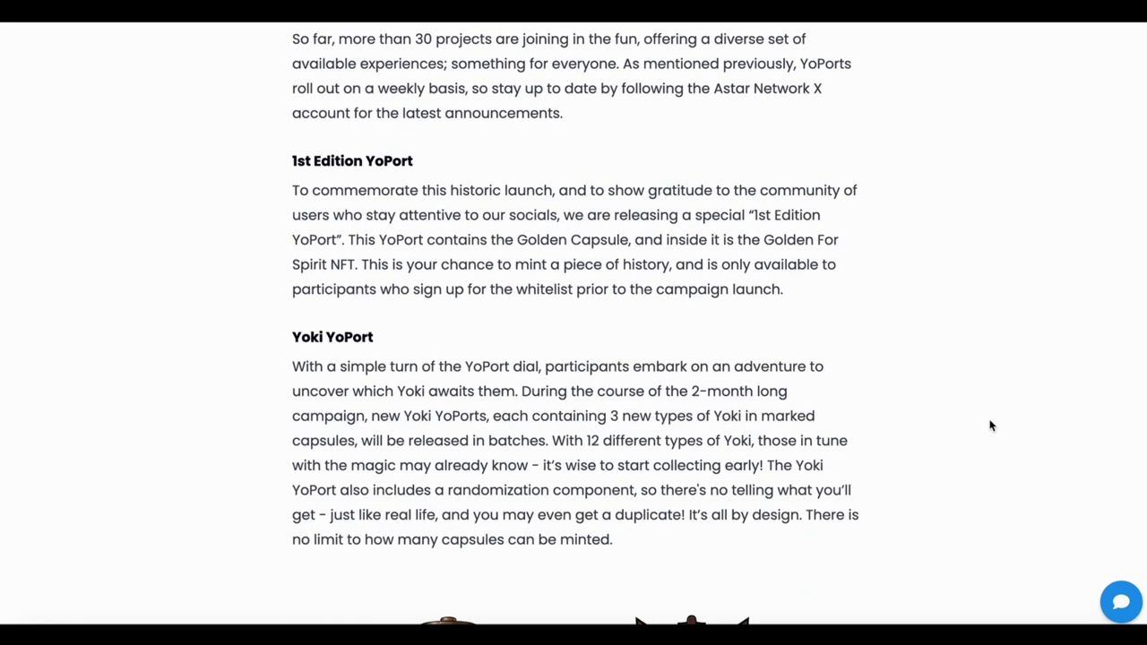
{"action": "scroll", "coordinate": [990, 426], "scroll_direction": "down", "scroll_amount": 5}
{"action": "scroll", "coordinate": [990, 425], "scroll_direction": "down", "scroll_amount": 5}
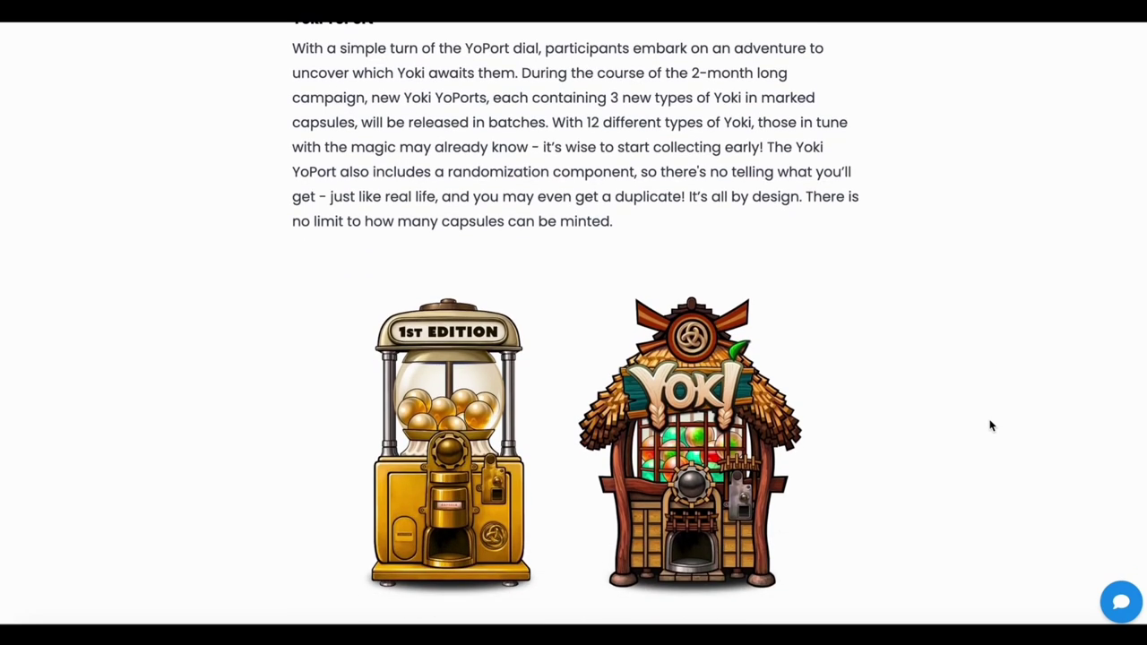
{"action": "scroll", "coordinate": [991, 426], "scroll_direction": "down", "scroll_amount": 2}
{"action": "scroll", "coordinate": [990, 426], "scroll_direction": "down", "scroll_amount": 5}
{"action": "scroll", "coordinate": [990, 426], "scroll_direction": "down", "scroll_amount": 9}
{"action": "scroll", "coordinate": [990, 426], "scroll_direction": "down", "scroll_amount": 3}
{"action": "scroll", "coordinate": [991, 425], "scroll_direction": "down", "scroll_amount": 1}
{"action": "scroll", "coordinate": [990, 426], "scroll_direction": "down", "scroll_amount": 1}
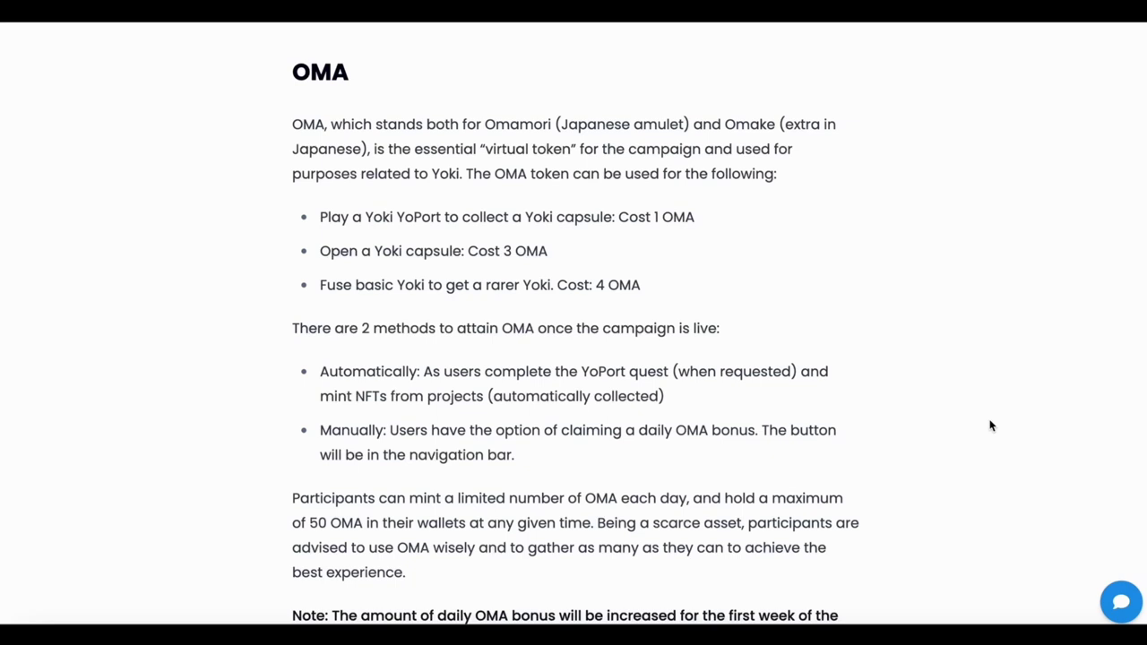
- Scroll through the OMA and infographic sections and follow the Rarible marketplace link
{"action": "scroll", "coordinate": [990, 426], "scroll_direction": "down", "scroll_amount": 5}
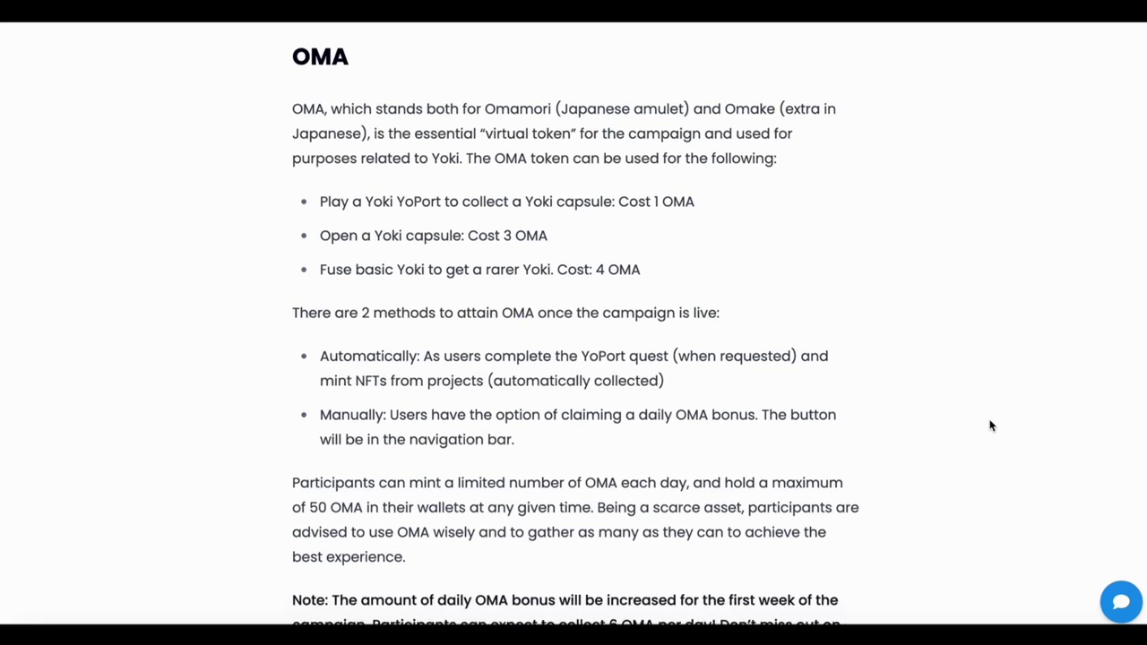
{"action": "scroll", "coordinate": [991, 425], "scroll_direction": "down", "scroll_amount": 4}
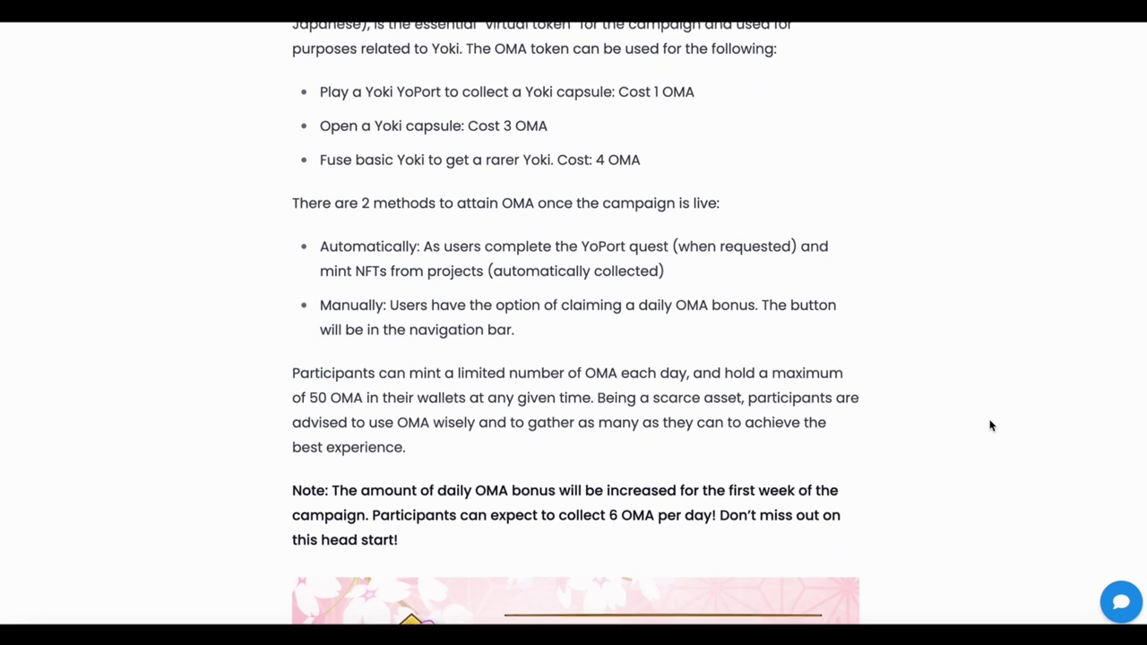
{"action": "scroll", "coordinate": [991, 425], "scroll_direction": "down", "scroll_amount": 2}
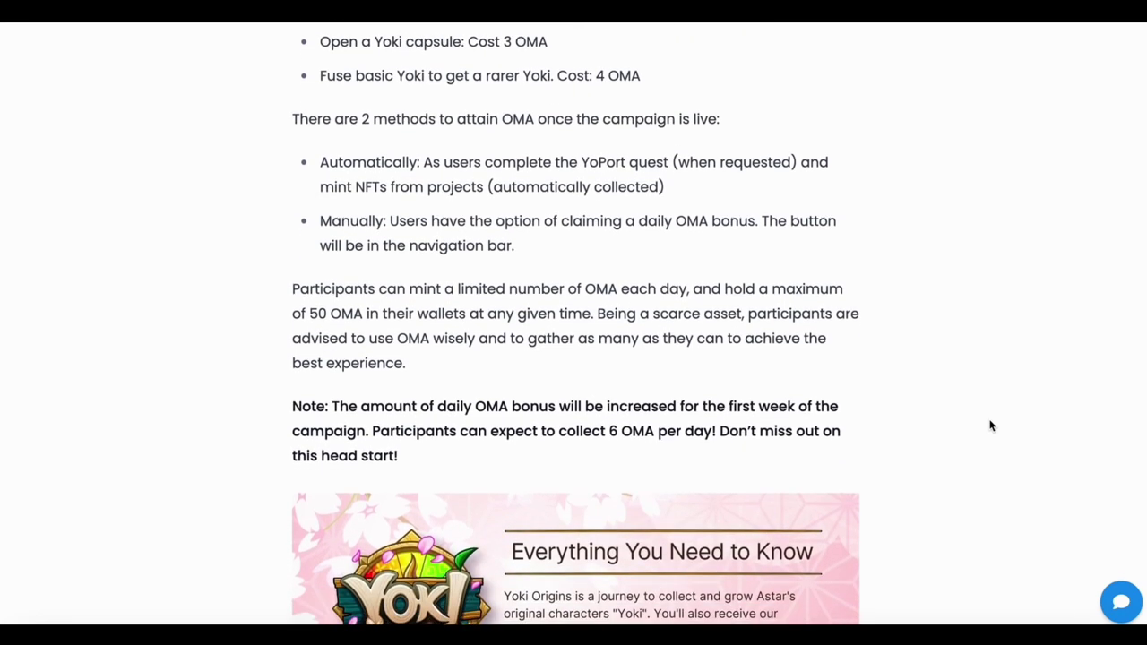
{"action": "scroll", "coordinate": [990, 426], "scroll_direction": "down", "scroll_amount": 2}
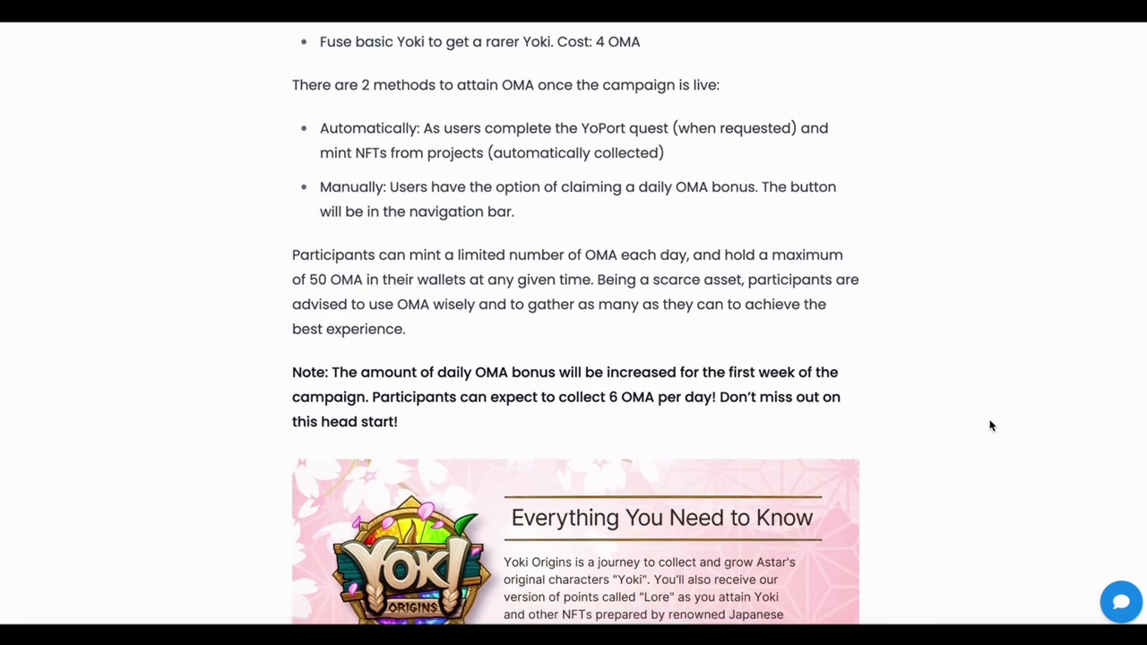
{"action": "scroll", "coordinate": [991, 426], "scroll_direction": "down", "scroll_amount": 2}
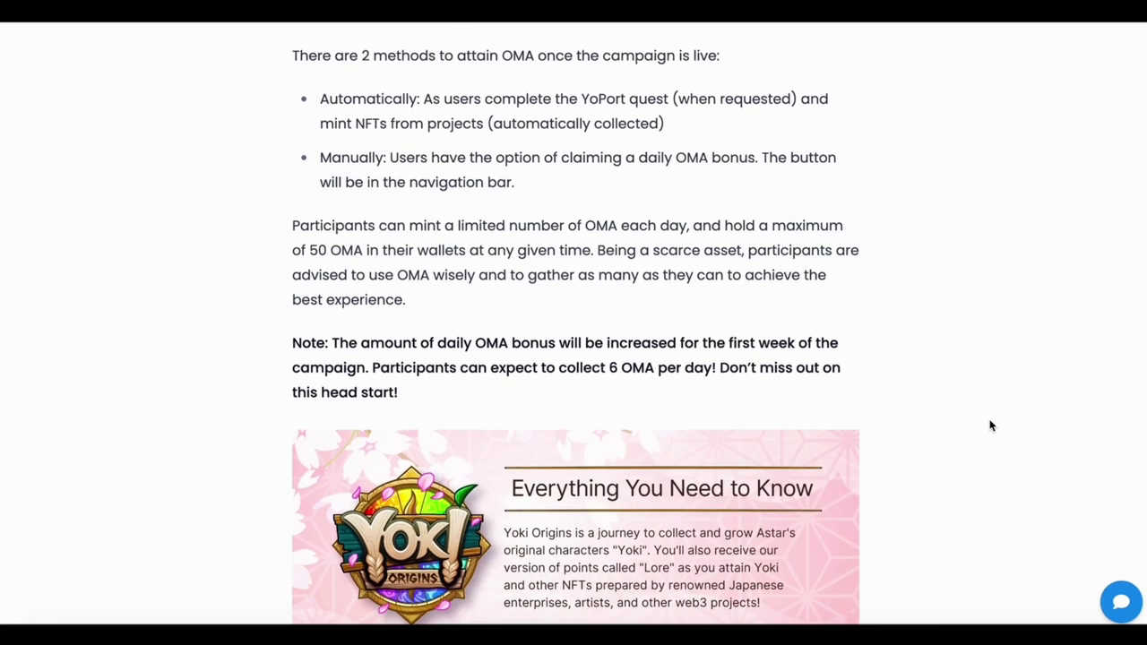
{"action": "scroll", "coordinate": [990, 426], "scroll_direction": "down", "scroll_amount": 1}
{"action": "scroll", "coordinate": [991, 425], "scroll_direction": "down", "scroll_amount": 5}
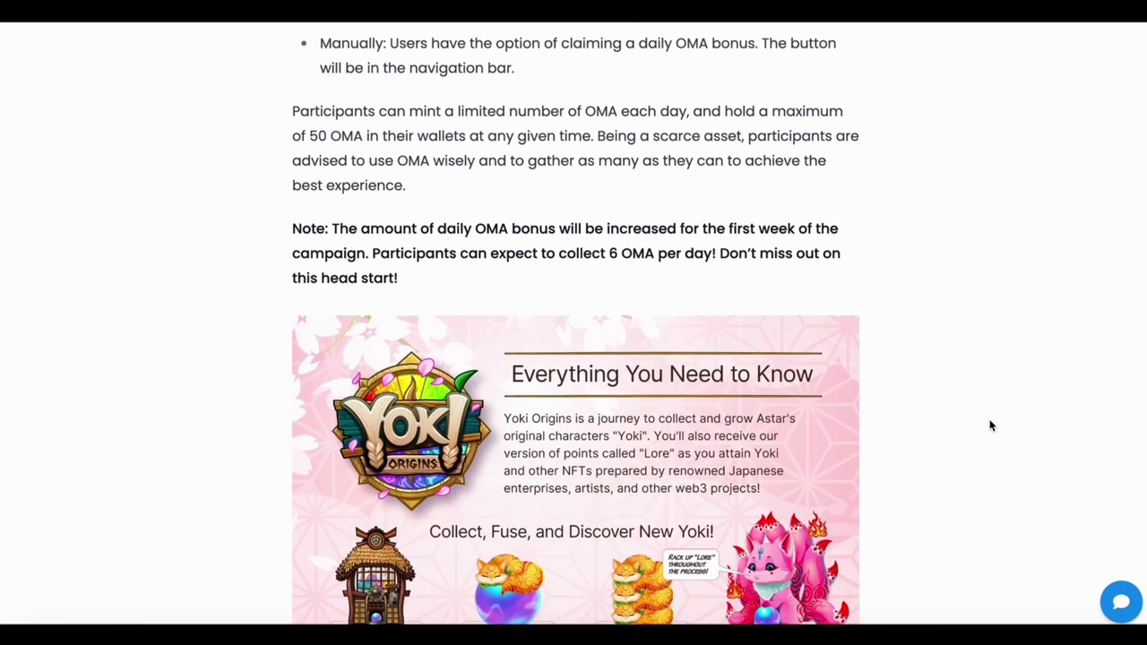
{"action": "scroll", "coordinate": [991, 426], "scroll_direction": "down", "scroll_amount": 5}
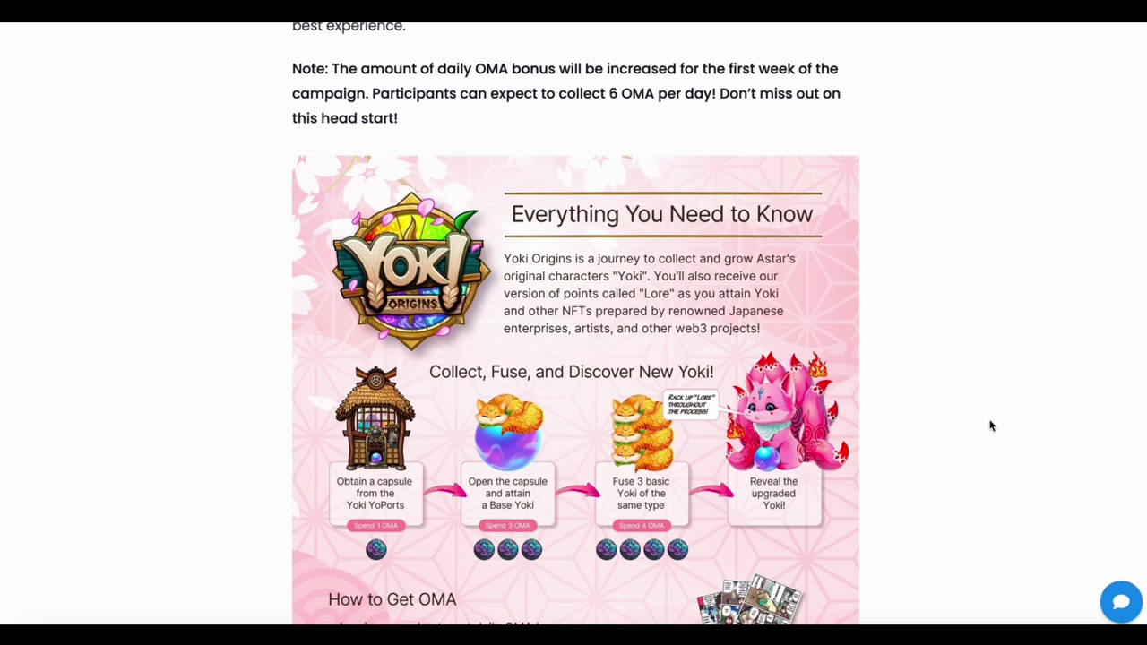
{"action": "scroll", "coordinate": [991, 426], "scroll_direction": "down", "scroll_amount": 5}
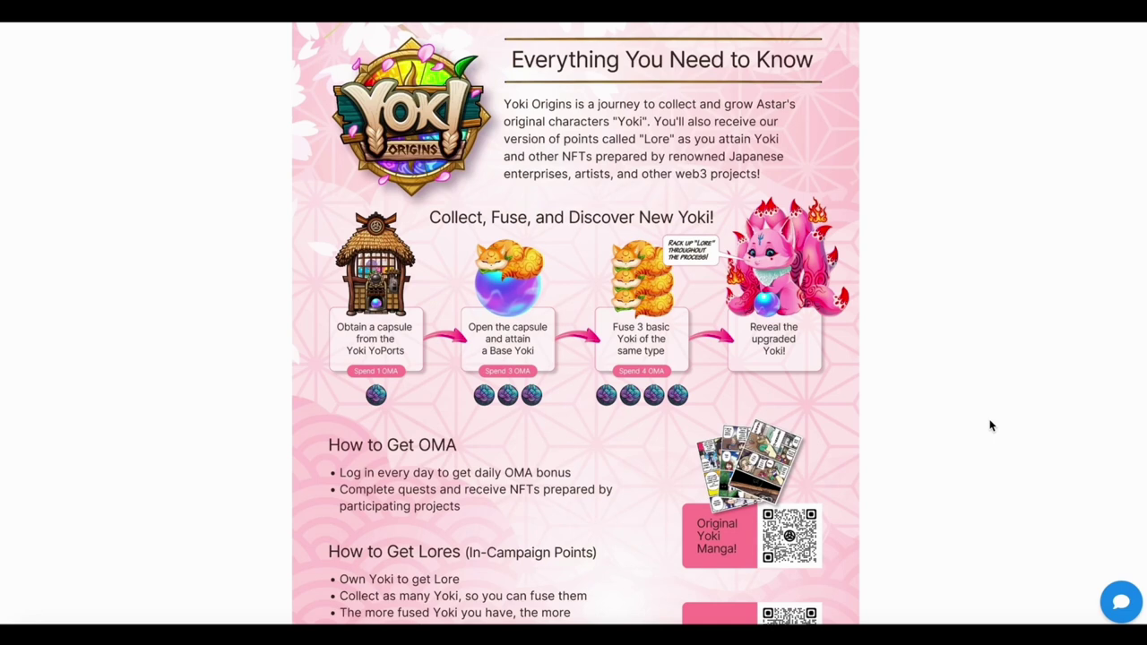
{"action": "scroll", "coordinate": [991, 426], "scroll_direction": "down", "scroll_amount": 10}
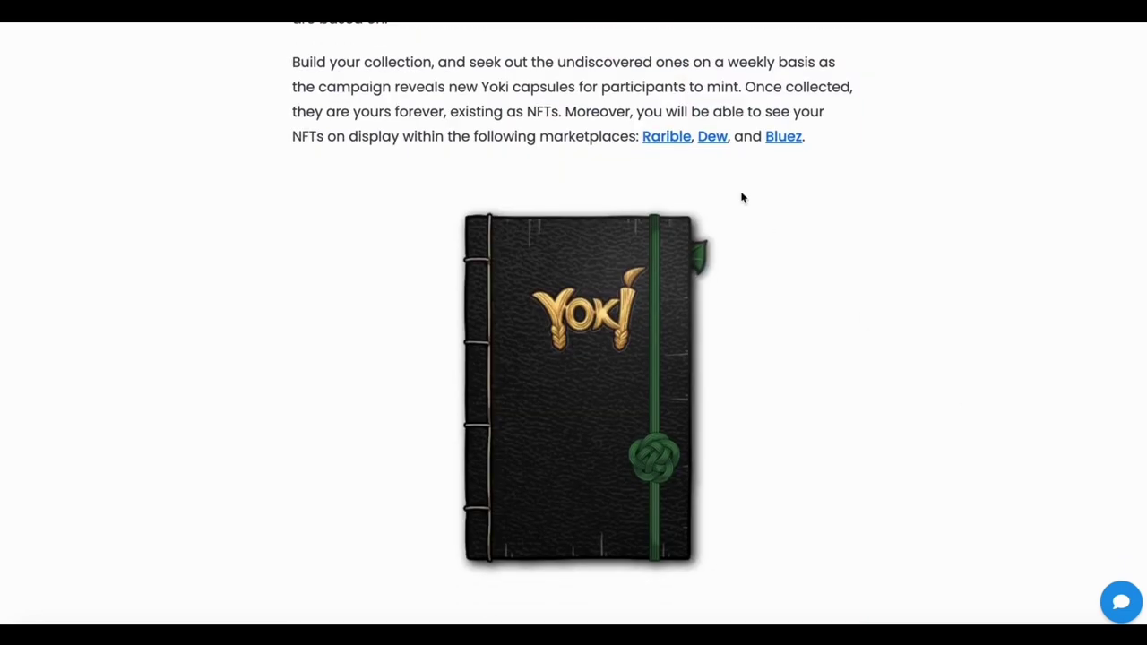
{"action": "left_click", "coordinate": [659, 139]}
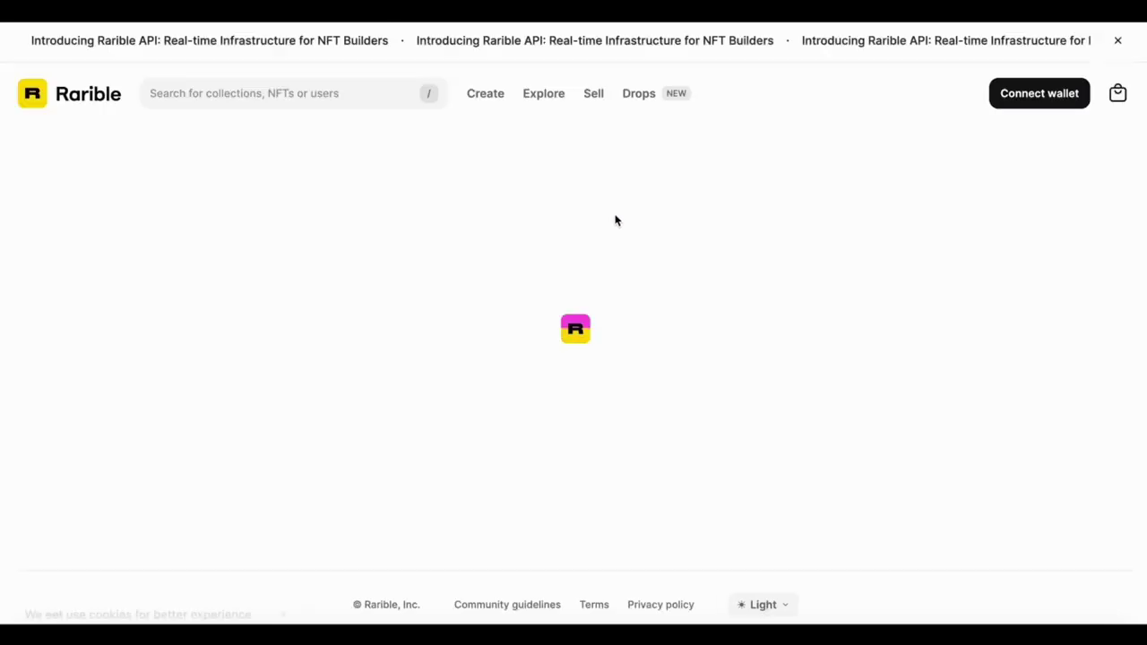
- Browse Rarible's Yoki Origins grid: Kappa Capsule, OMA Token, Golden Fox Spirit and their ETH prices
{"action": "scroll", "coordinate": [810, 373], "scroll_direction": "down", "scroll_amount": 2}
{"action": "scroll", "coordinate": [809, 373], "scroll_direction": "down", "scroll_amount": 2}
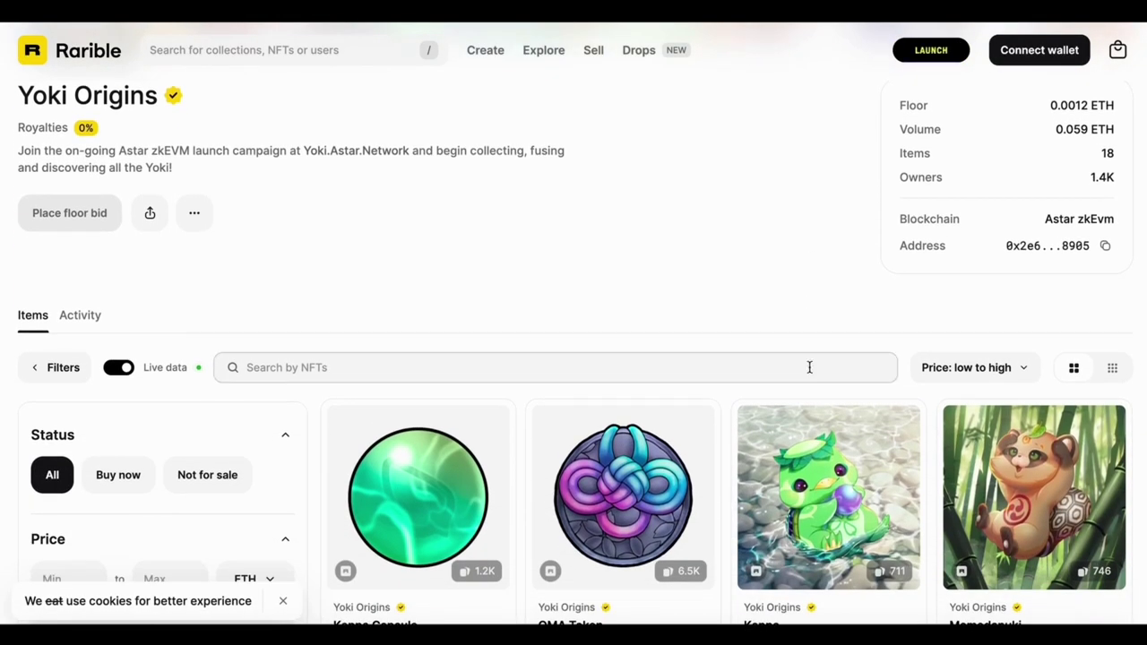
{"action": "scroll", "coordinate": [809, 369], "scroll_direction": "down", "scroll_amount": 1}
{"action": "scroll", "coordinate": [809, 373], "scroll_direction": "down", "scroll_amount": 3}
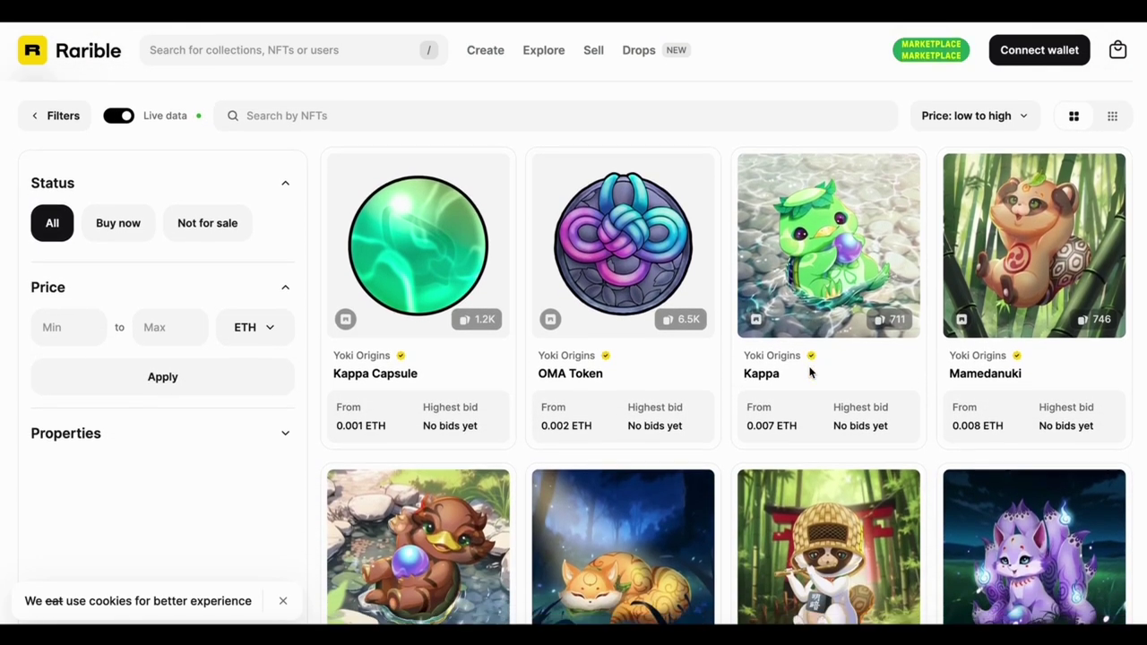
{"action": "scroll", "coordinate": [824, 457], "scroll_direction": "down", "scroll_amount": 1}
{"action": "scroll", "coordinate": [824, 457], "scroll_direction": "down", "scroll_amount": 1}
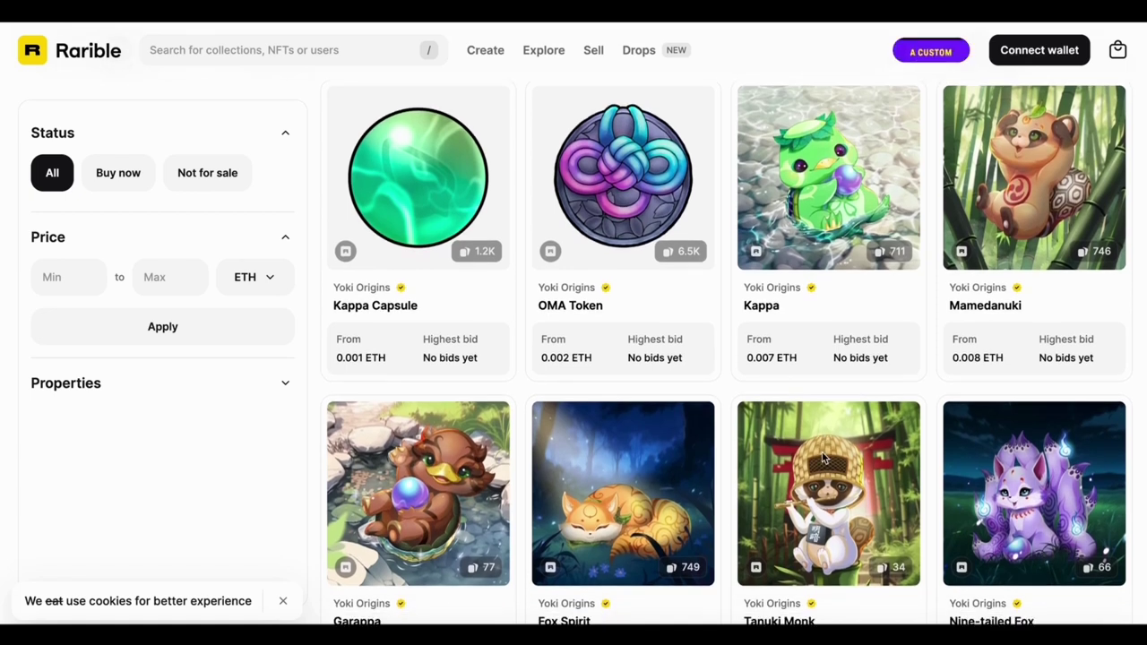
{"action": "scroll", "coordinate": [824, 457], "scroll_direction": "down", "scroll_amount": 3}
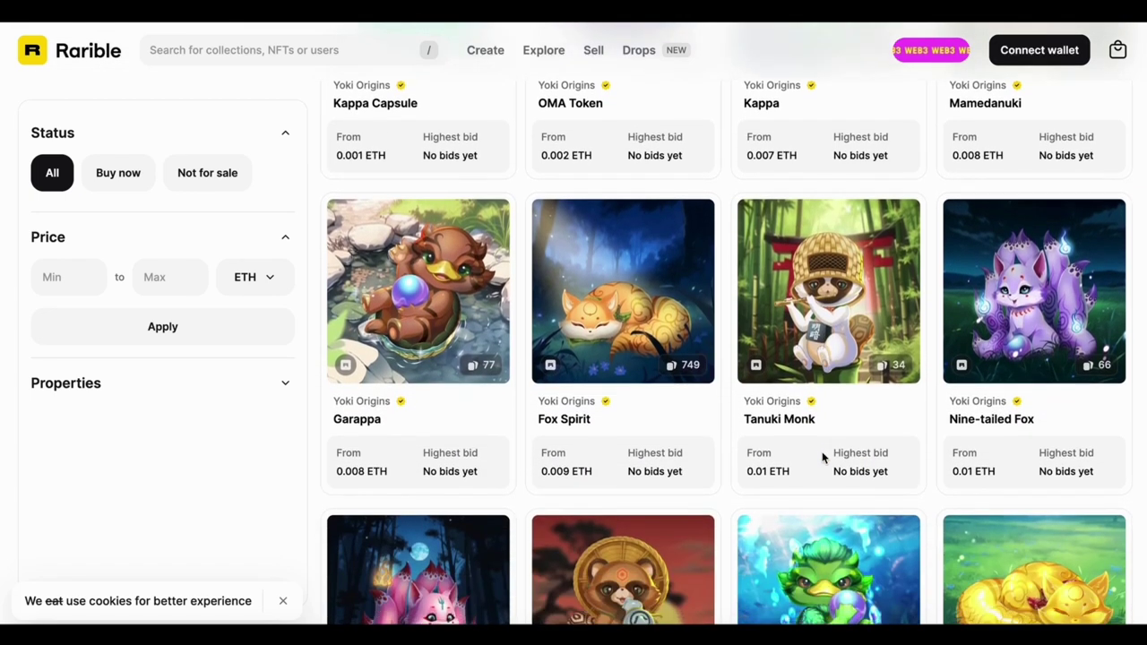
{"action": "scroll", "coordinate": [824, 457], "scroll_direction": "down", "scroll_amount": 1}
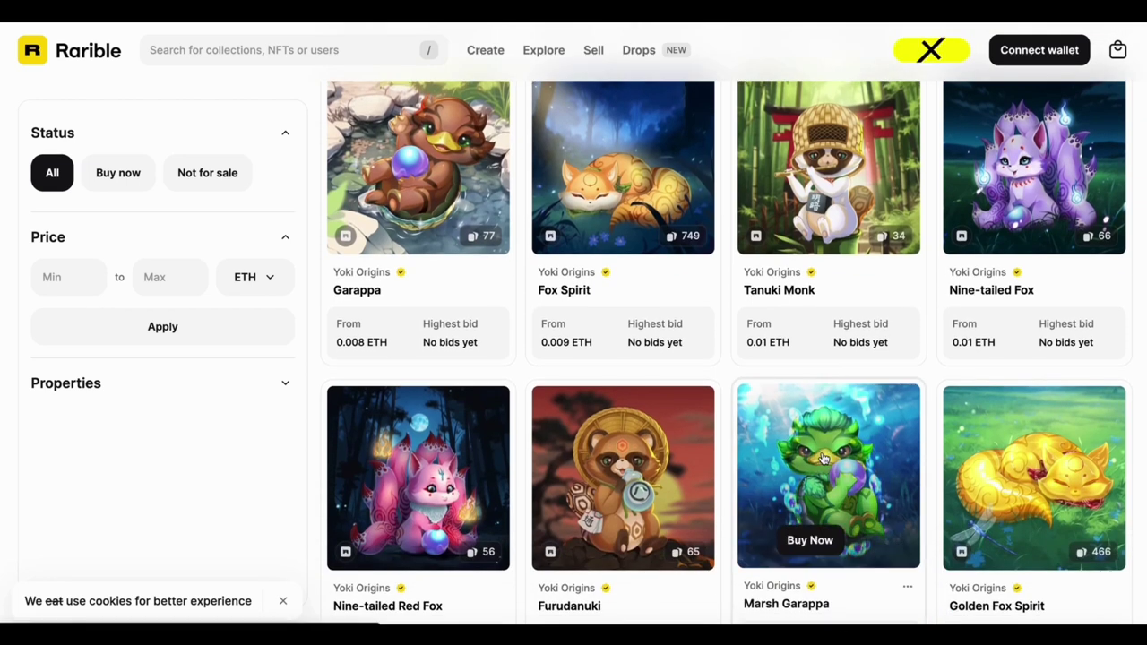
{"action": "scroll", "coordinate": [824, 459], "scroll_direction": "down", "scroll_amount": 1}
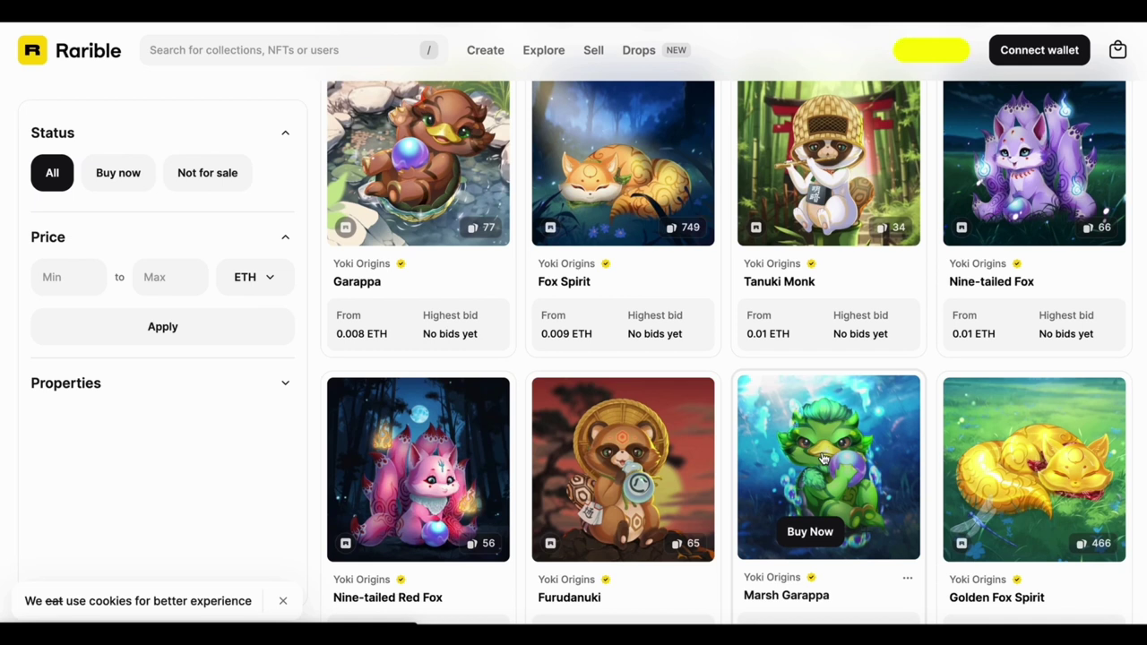
{"action": "scroll", "coordinate": [823, 459], "scroll_direction": "down", "scroll_amount": 1}
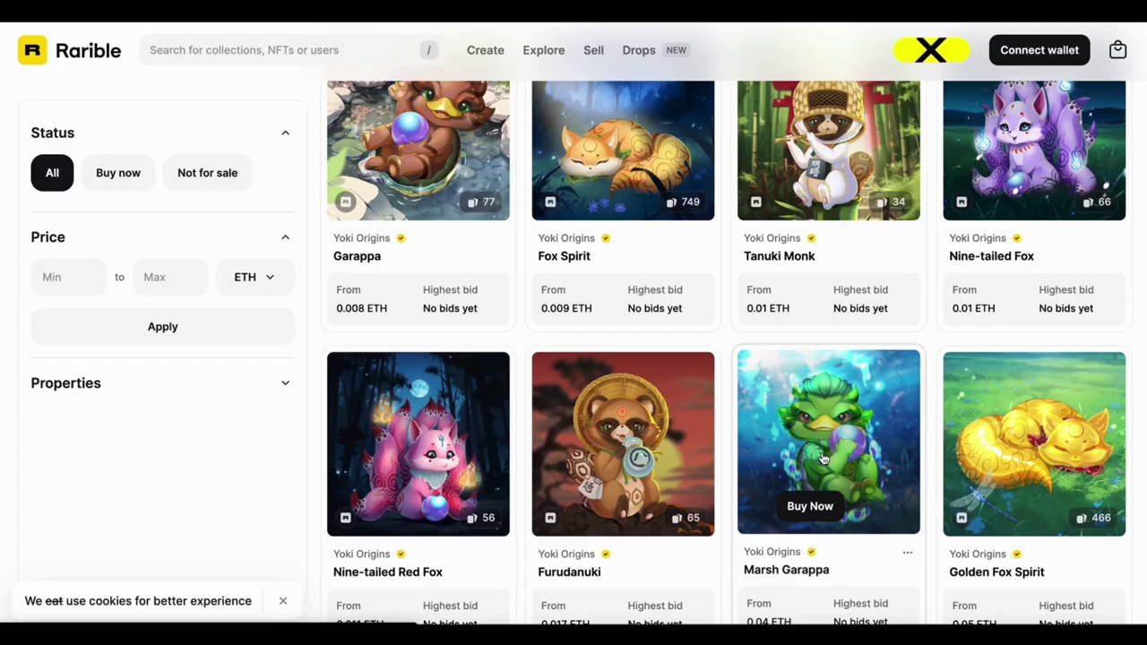
{"action": "scroll", "coordinate": [824, 459], "scroll_direction": "down", "scroll_amount": 3}
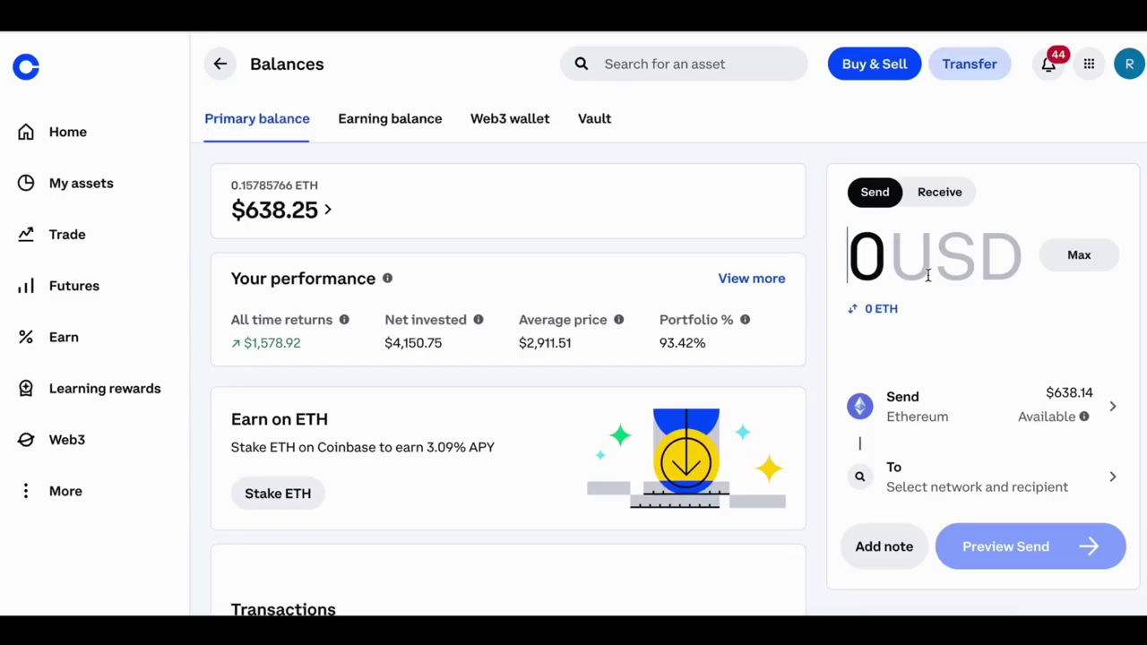
- Set up a 600 USD ETH send over Arbitrum and check MetaMask's 0.1582 ETH balance
{"action": "type", "text": "600"}
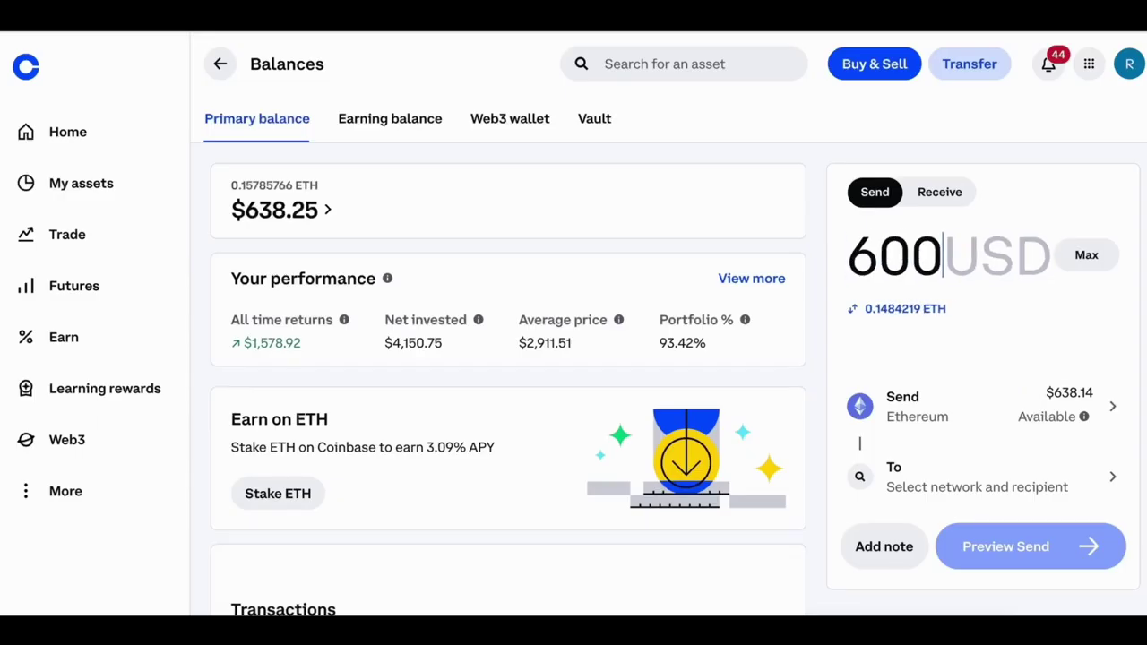
{"action": "left_click", "coordinate": [1018, 483]}
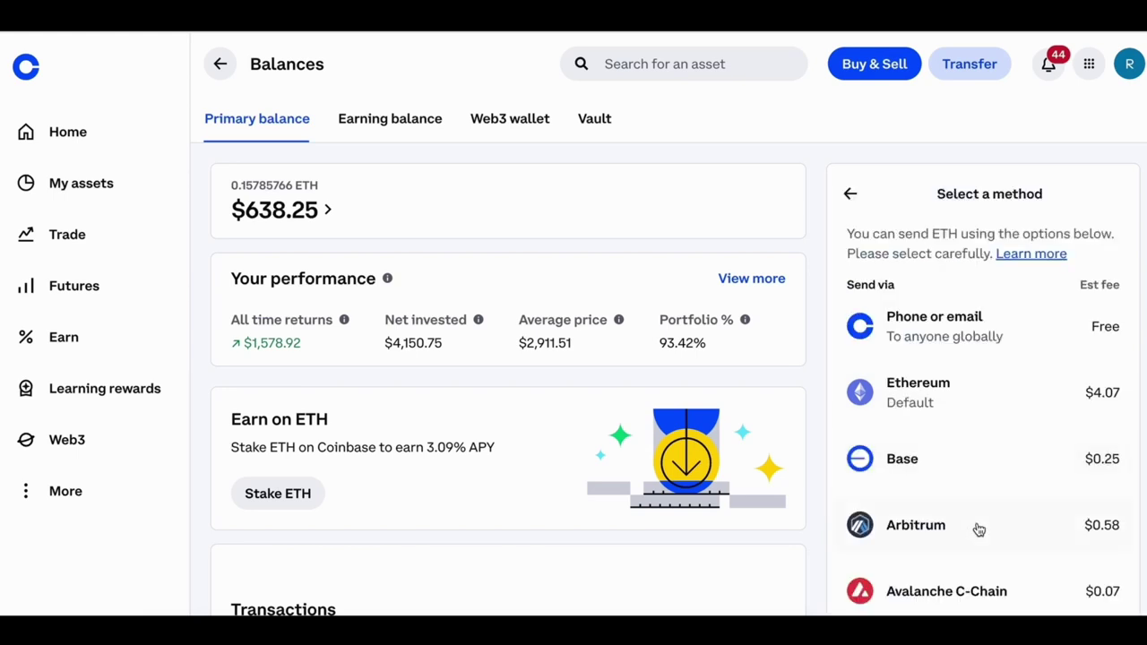
{"action": "left_click", "coordinate": [979, 530]}
{"action": "scroll", "coordinate": [968, 455], "scroll_direction": "down", "scroll_amount": 2}
{"action": "left_click", "coordinate": [978, 509]}
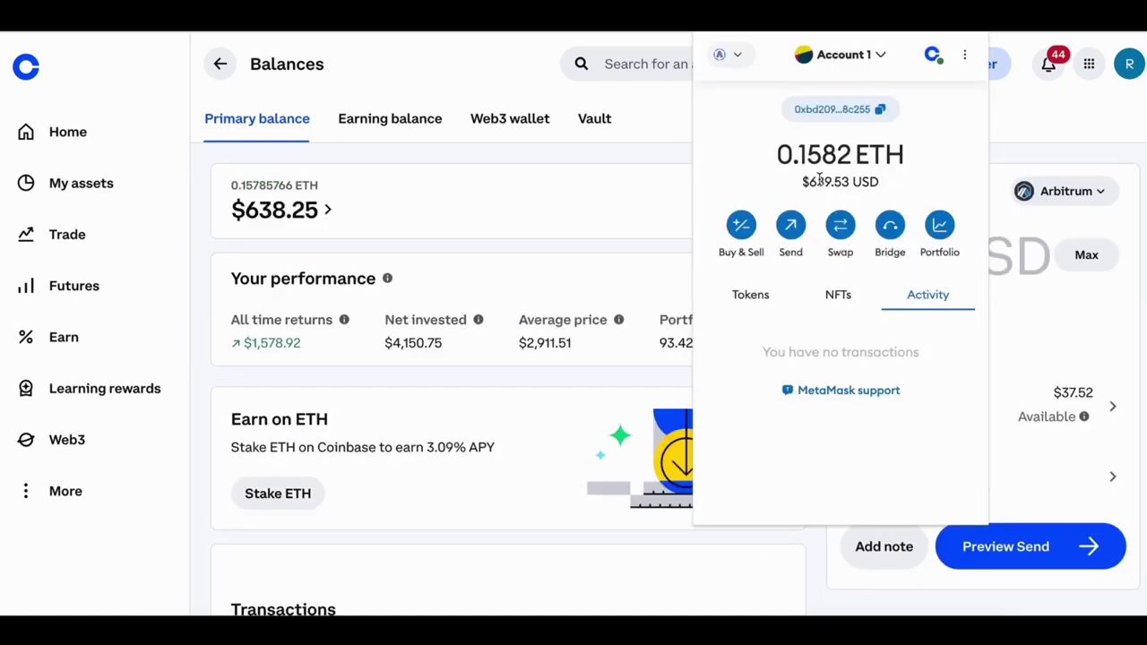
{"action": "left_click_drag", "start_coordinate": [787, 152], "coordinate": [854, 179]}
{"action": "left_click", "coordinate": [719, 187]}
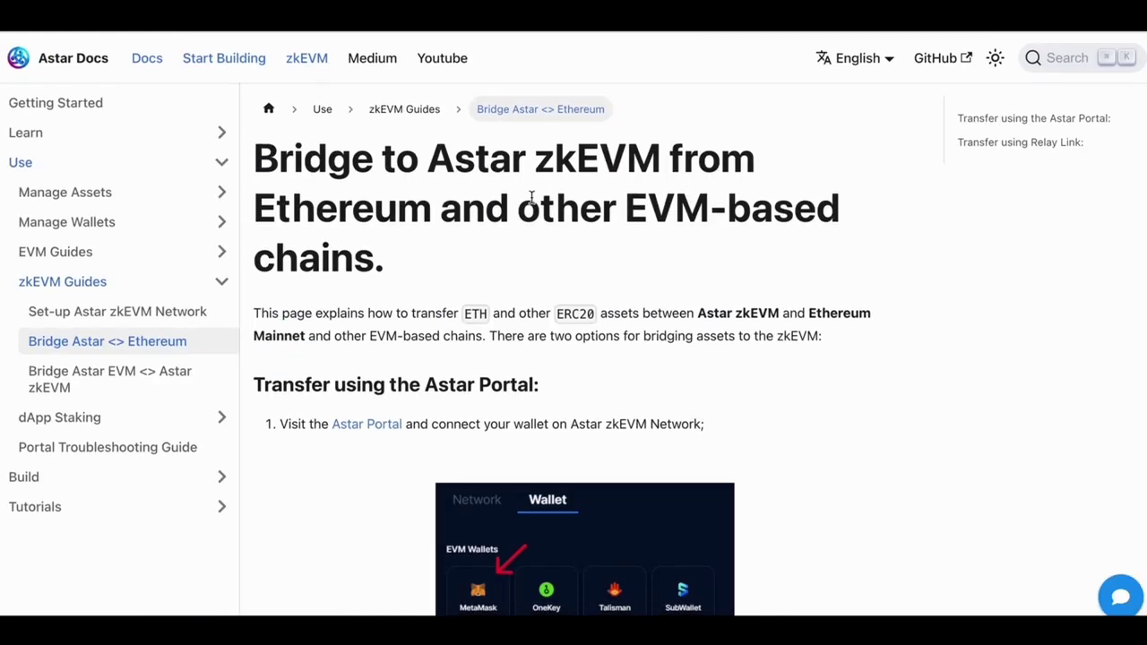
- Scroll the Bridge to Astar zkEVM docs down to 'Transfer using Relay Link'
{"action": "scroll", "coordinate": [799, 330], "scroll_direction": "down", "scroll_amount": 7}
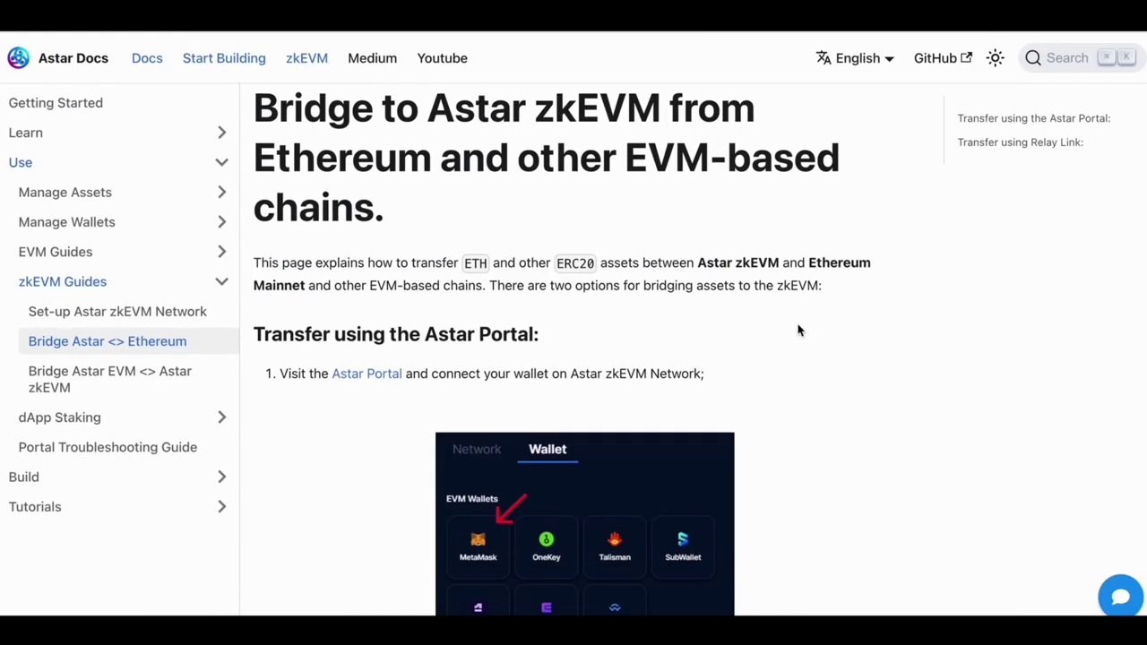
{"action": "scroll", "coordinate": [799, 331], "scroll_direction": "down", "scroll_amount": 14}
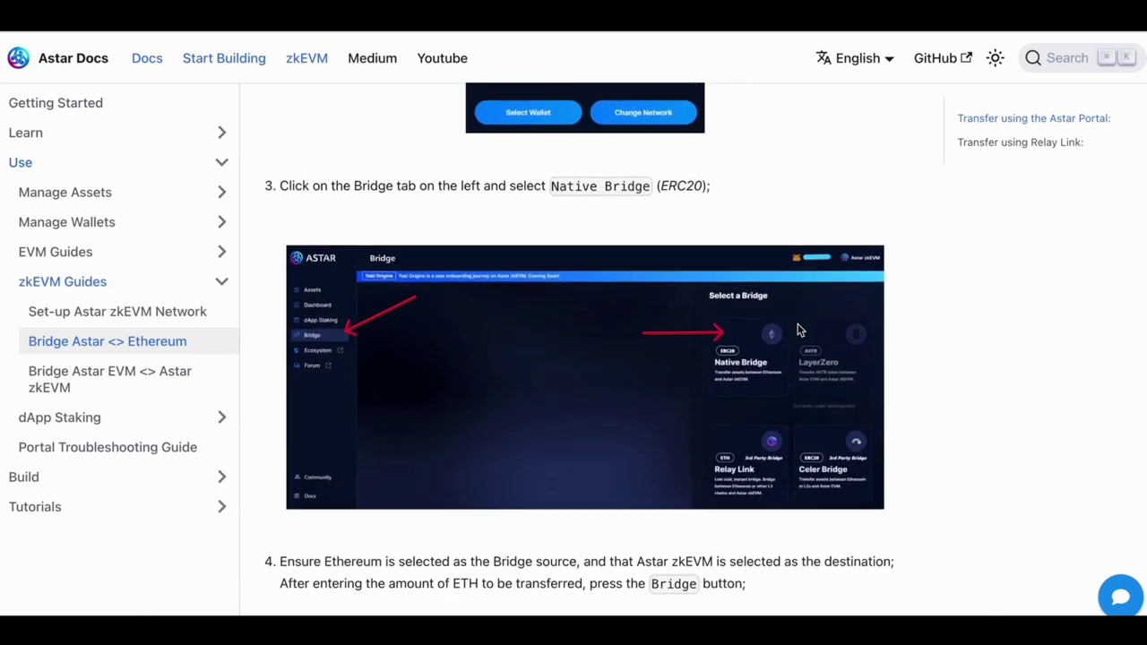
{"action": "scroll", "coordinate": [799, 331], "scroll_direction": "down", "scroll_amount": 1}
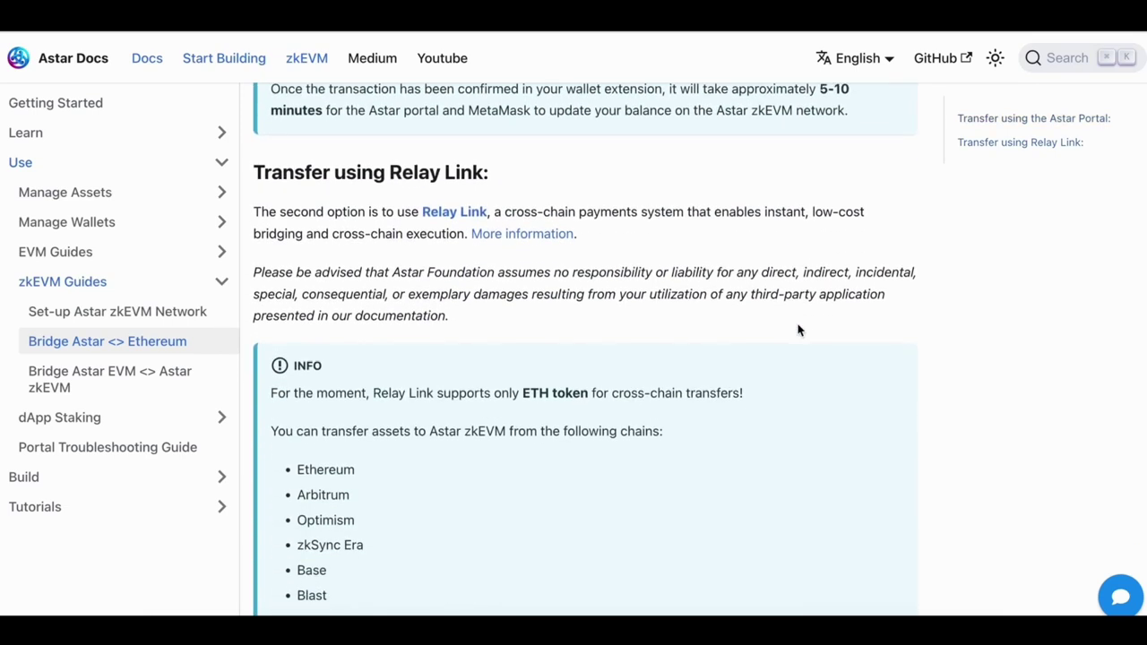
- Open the Relay Link bridge and connect the MetaMask wallet
{"action": "left_click", "coordinate": [468, 210]}
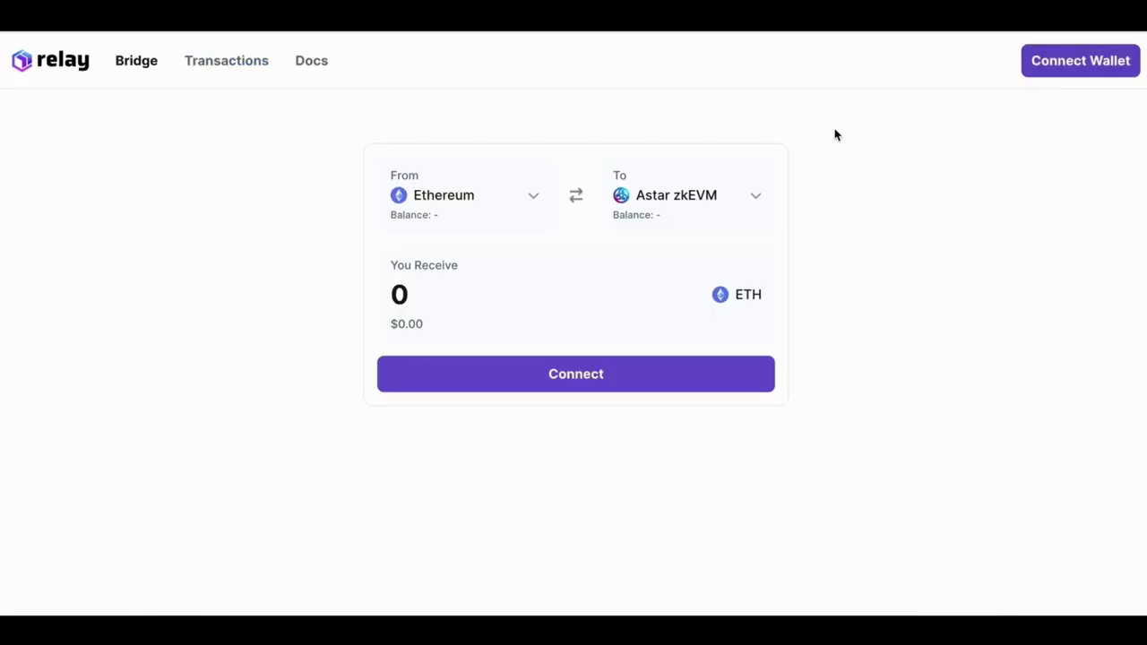
{"action": "left_click", "coordinate": [1054, 70]}
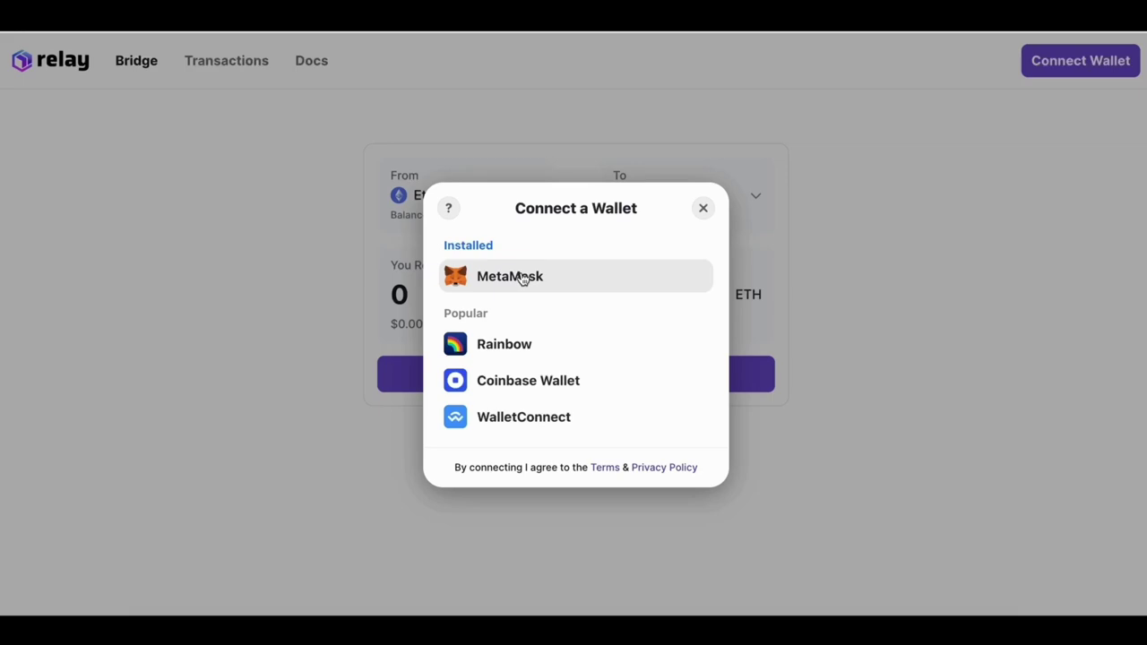
{"action": "left_click", "coordinate": [520, 276]}
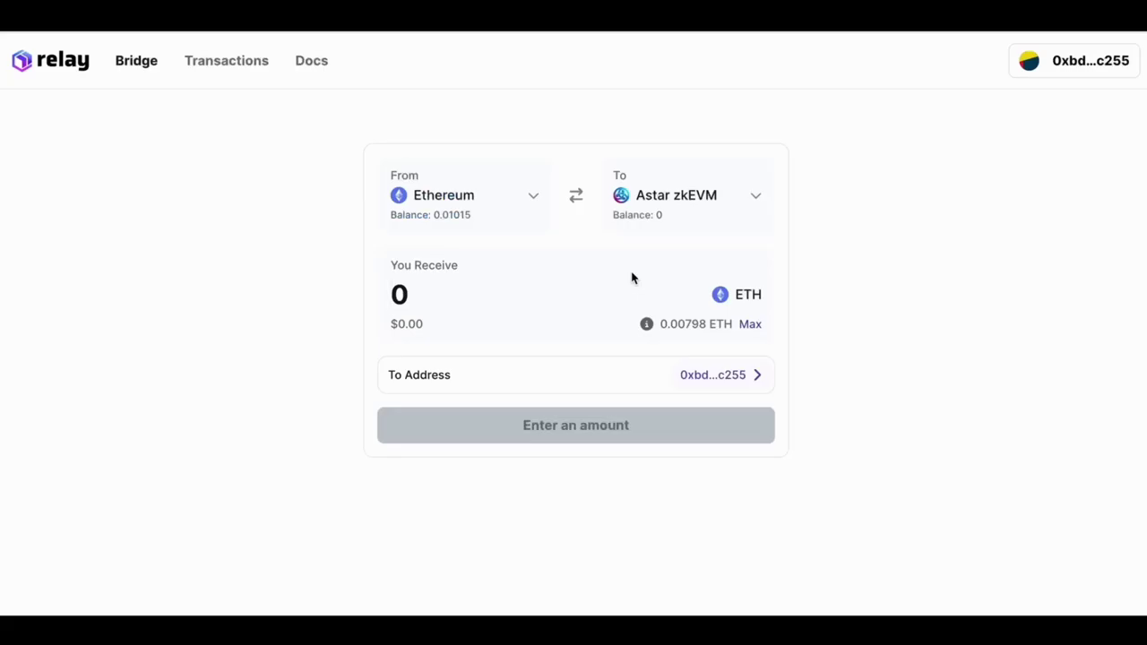
- Bridge 0.15 ETH from Arbitrum and approve the transaction in MetaMask
{"action": "left_click", "coordinate": [445, 196]}
{"action": "type", "text": "ar"}
{"action": "left_click", "coordinate": [526, 267]}
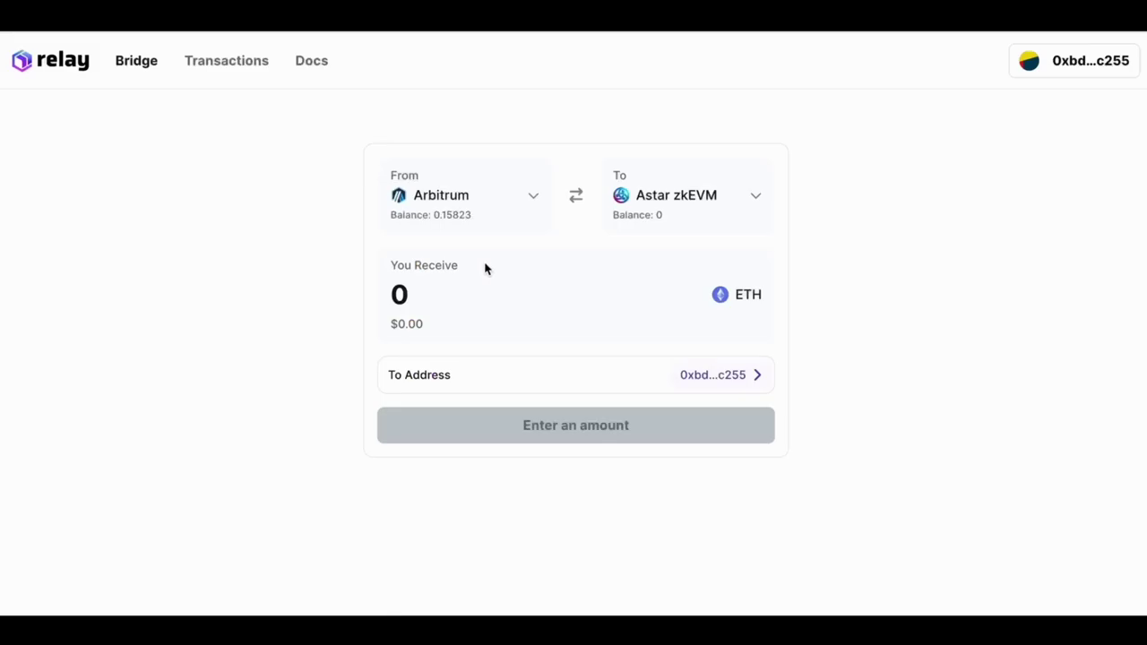
{"action": "left_click", "coordinate": [484, 302]}
{"action": "type", "text": "0.15"}
{"action": "left_click", "coordinate": [568, 508]}
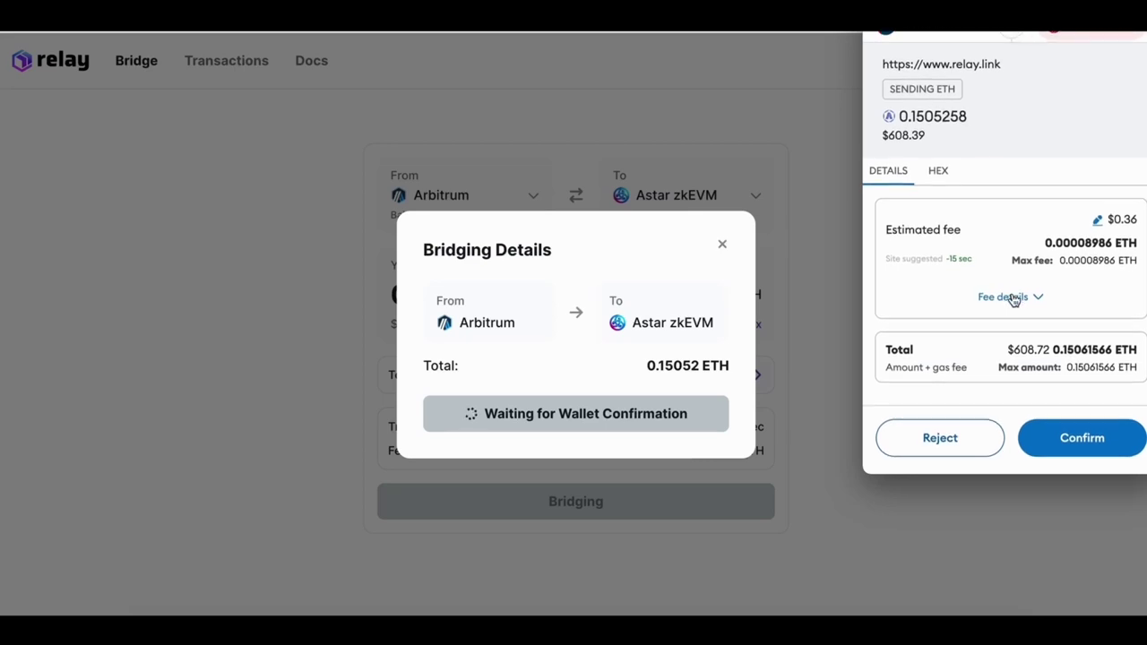
{"action": "left_click", "coordinate": [1090, 448]}
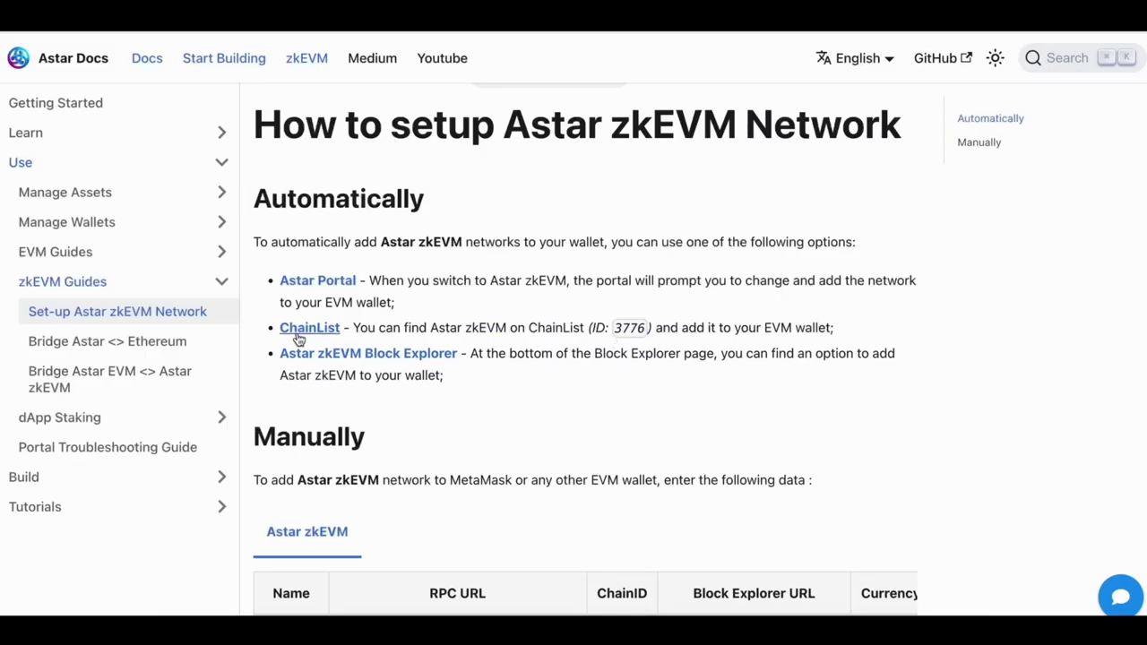
- Find chain ID 3776 on ChainList, add Astar zkEVM to MetaMask and switch to it
{"action": "left_click", "coordinate": [298, 328]}
{"action": "left_click", "coordinate": [760, 91]}
{"action": "type", "text": "3776"}
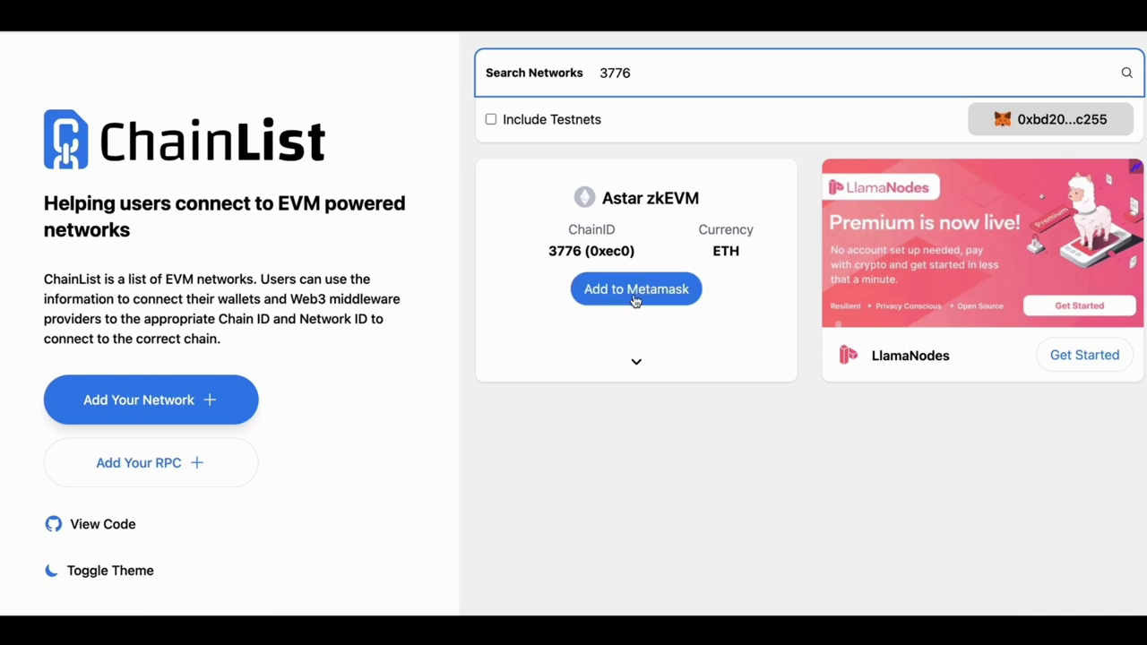
{"action": "left_click", "coordinate": [636, 300]}
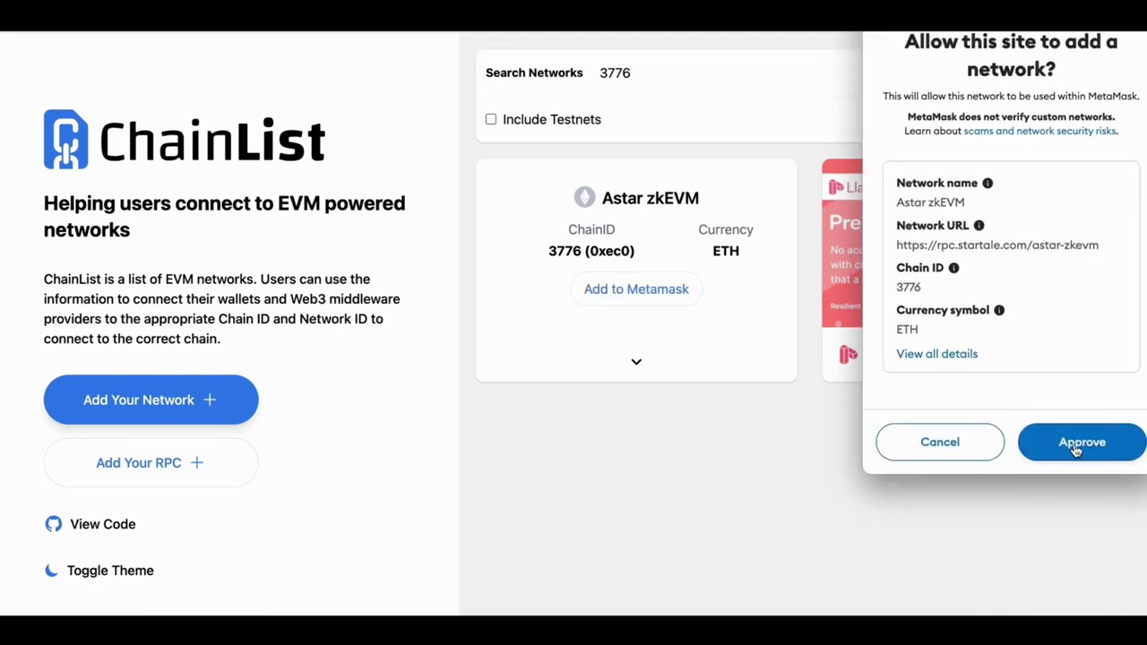
{"action": "left_click", "coordinate": [1090, 444]}
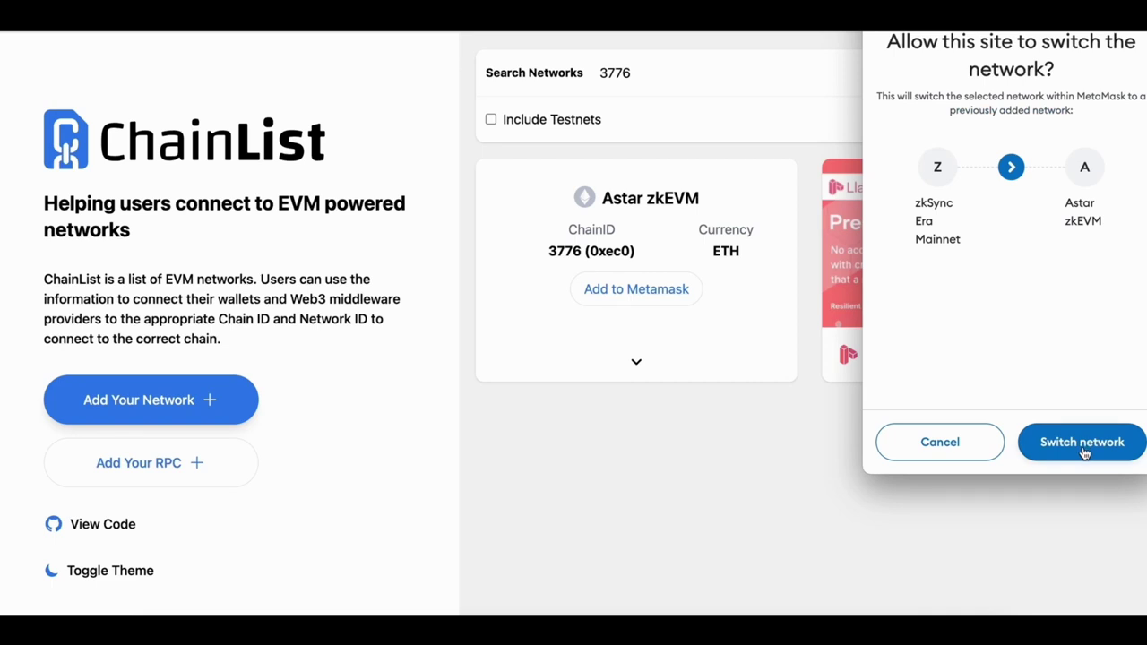
{"action": "left_click", "coordinate": [1082, 448]}
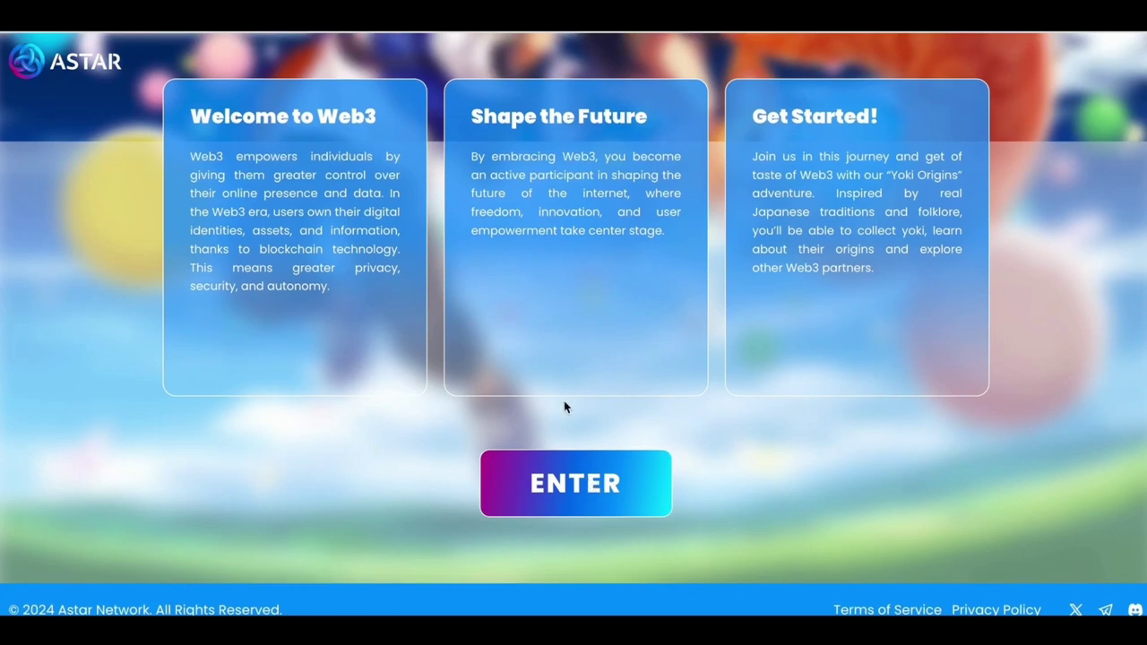
- Enter Yoki Origins and claim the daily OMA tokens, confirming in MetaMask
{"action": "left_click", "coordinate": [572, 459]}
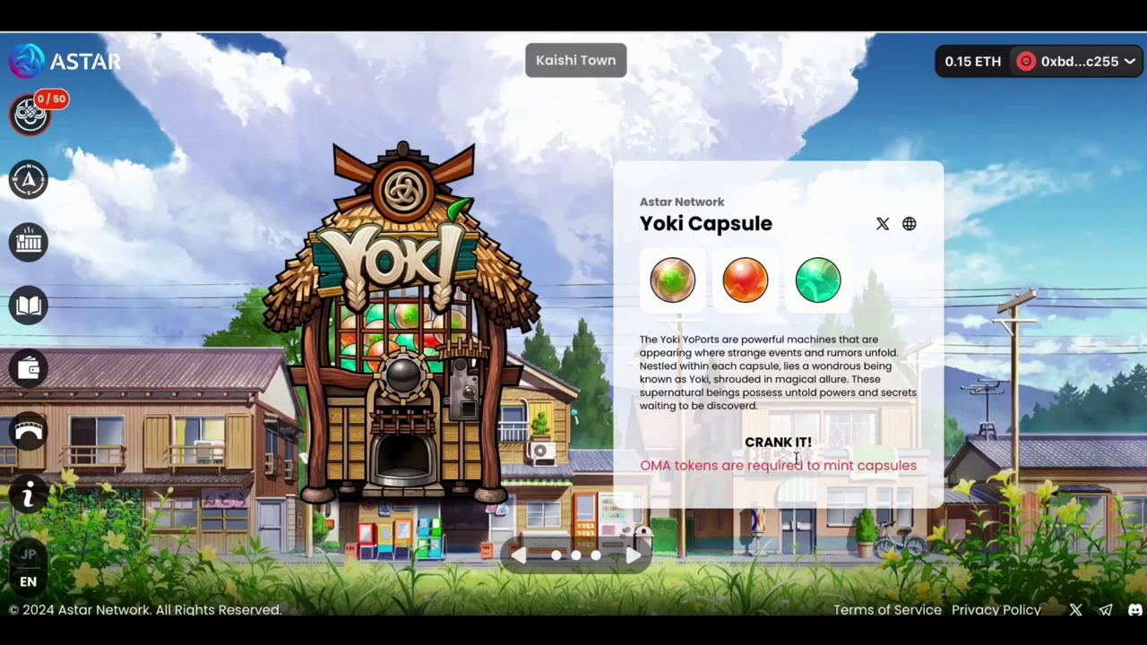
{"action": "left_click", "coordinate": [29, 130]}
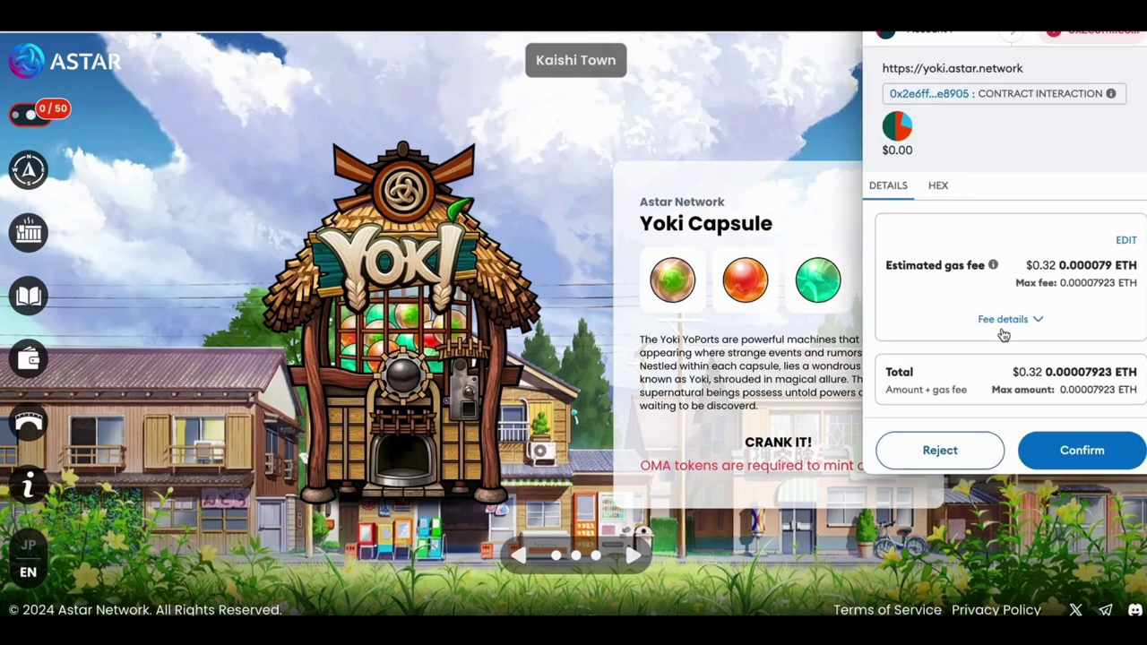
{"action": "left_click", "coordinate": [1073, 443]}
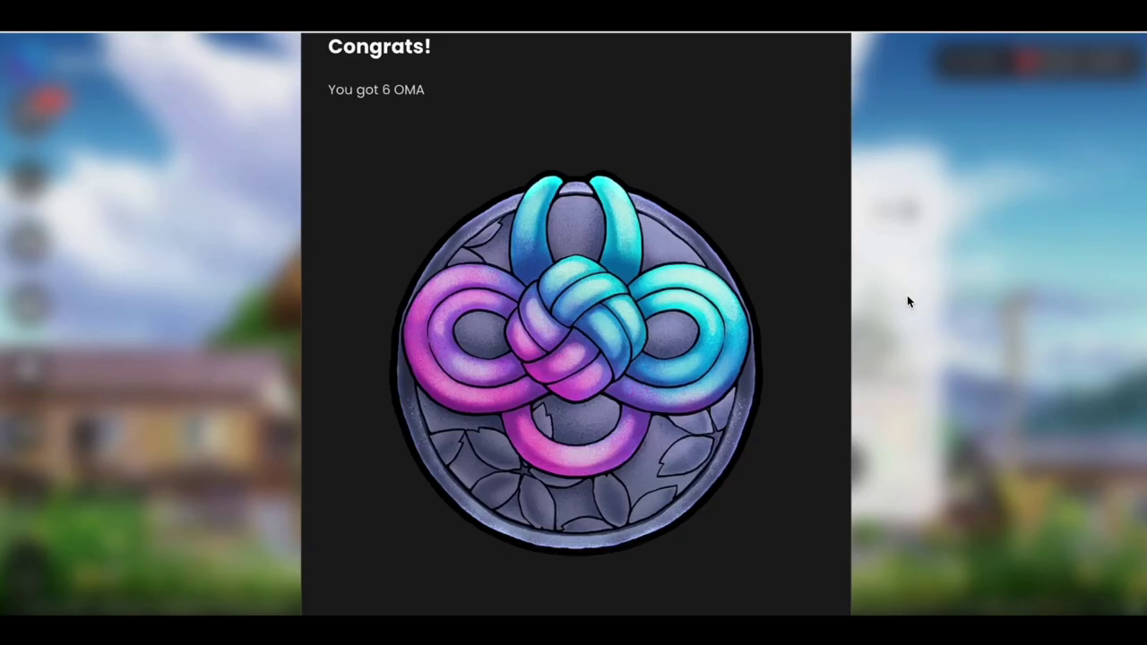
{"action": "left_click", "coordinate": [908, 297]}
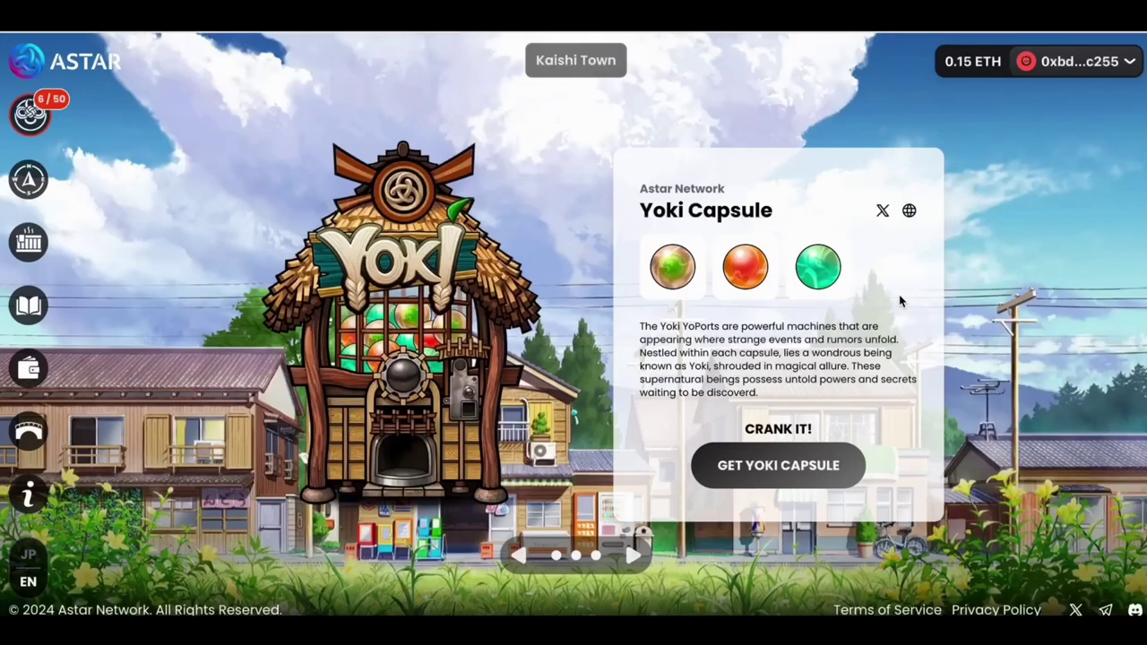
- Mint a Yoki capsule, which yields a Fox Capsule, and go to Fusion Springs
{"action": "left_click", "coordinate": [30, 183]}
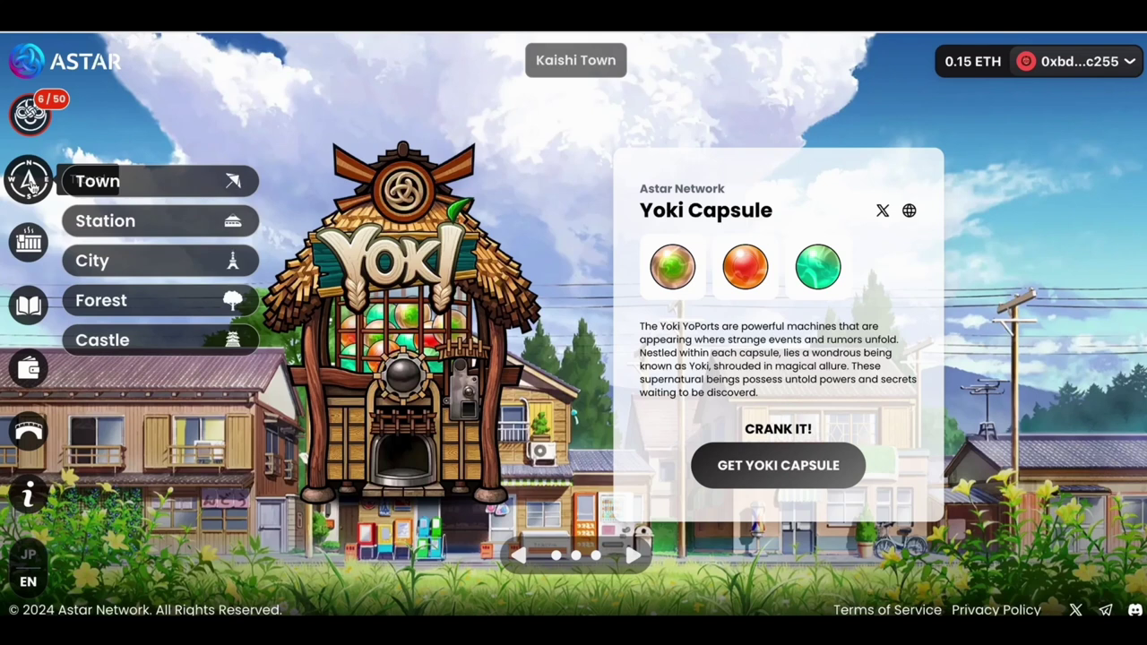
{"action": "left_click", "coordinate": [160, 183]}
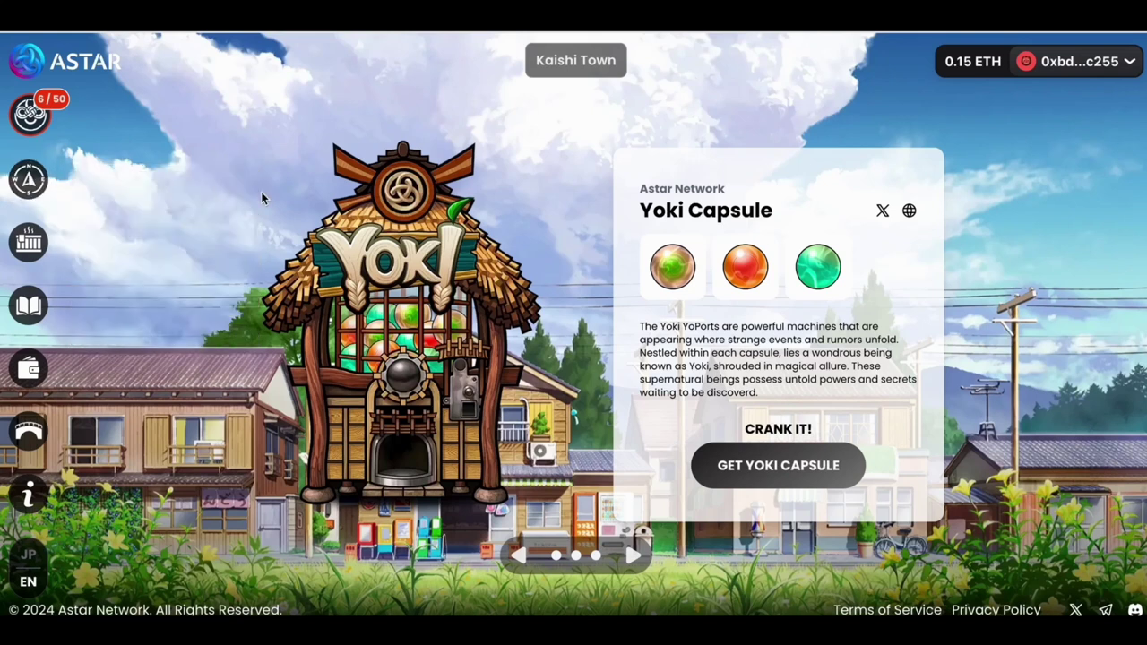
{"action": "left_click", "coordinate": [780, 459]}
{"action": "left_click", "coordinate": [1082, 451]}
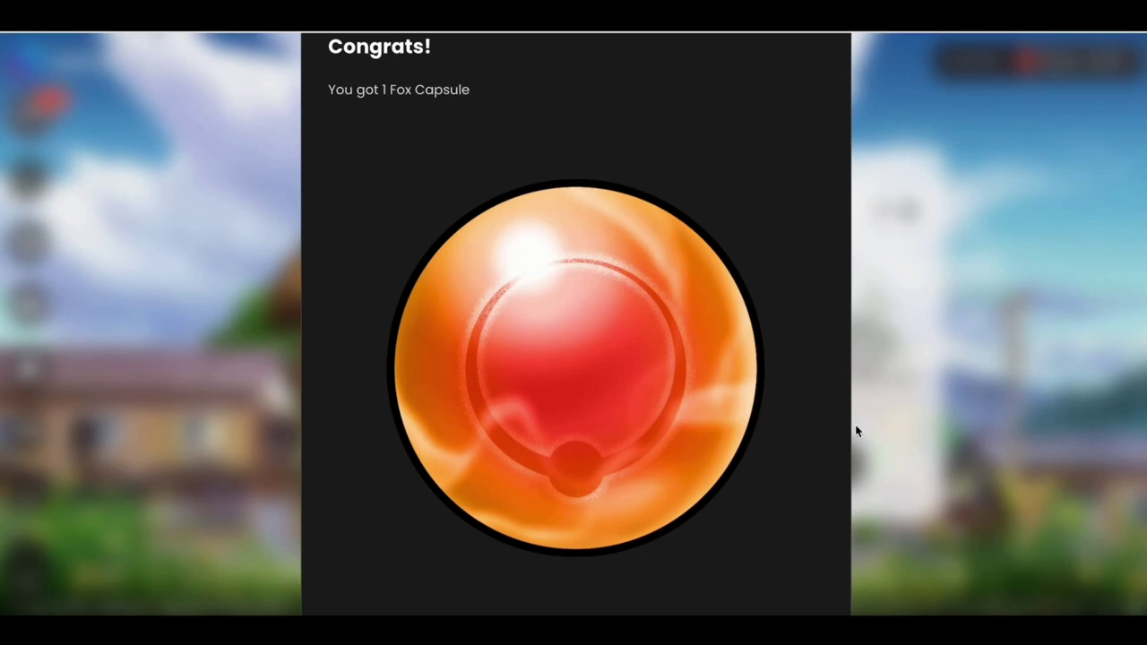
{"action": "left_click", "coordinate": [898, 387]}
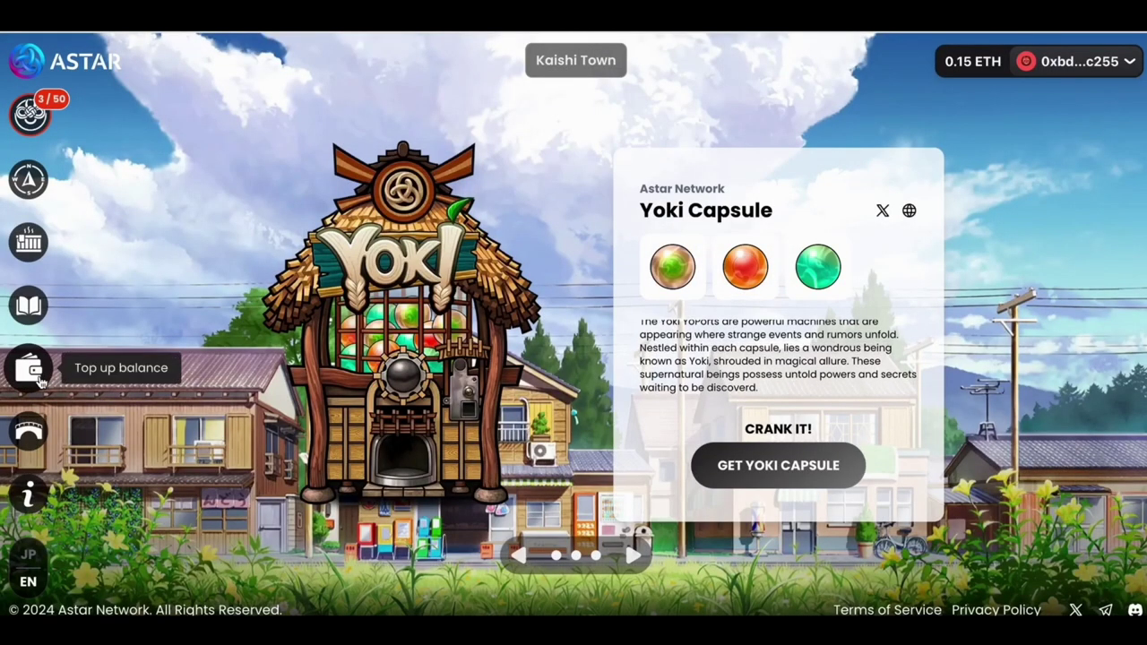
{"action": "left_click", "coordinate": [31, 244]}
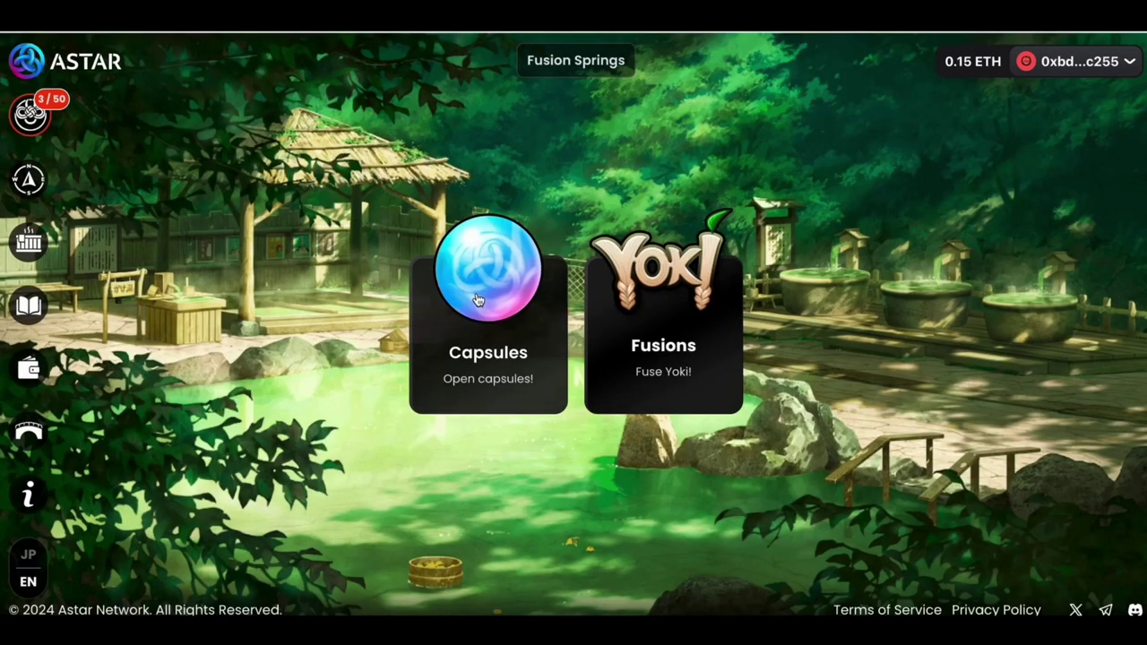
- Open the Fusions card to see twelve undiscovered Yoki, each at 0 owned
{"action": "left_click", "coordinate": [674, 292]}
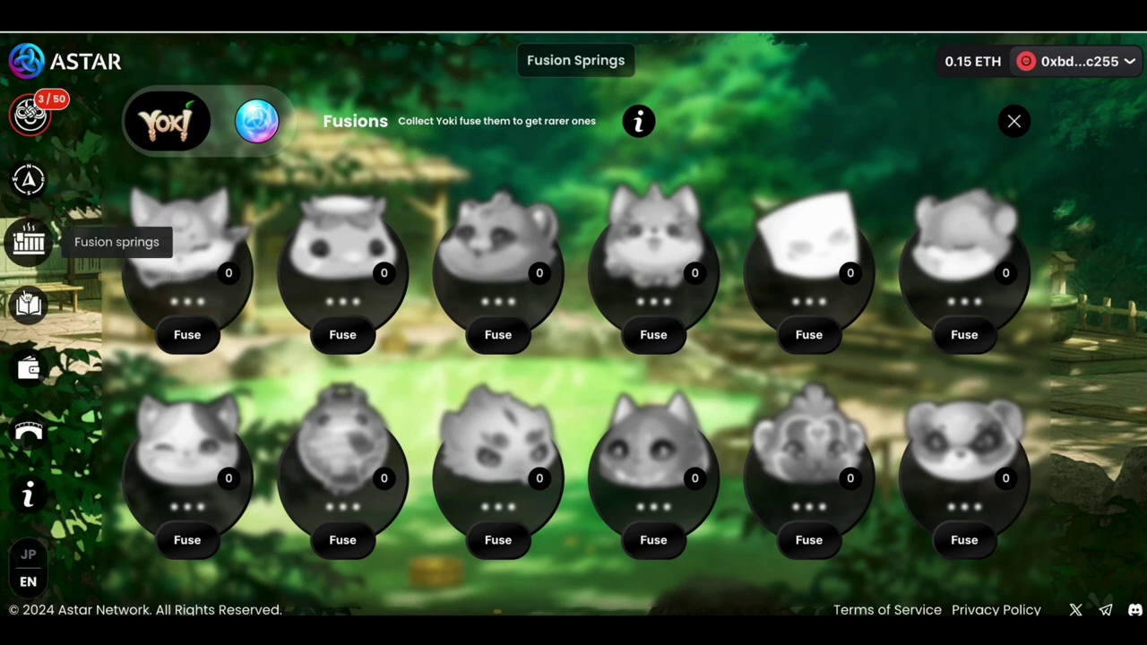
- Open the Yokicho book from the Notebook and flip forward one page of Yoki symbols
{"action": "left_click", "coordinate": [27, 321]}
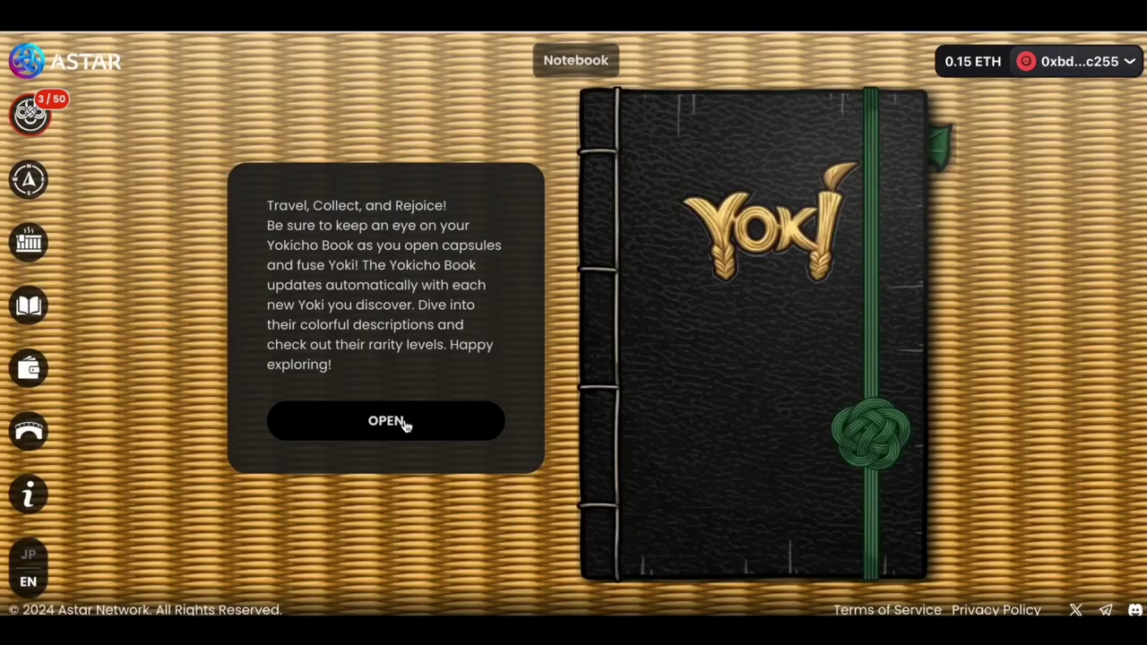
{"action": "left_click", "coordinate": [404, 425]}
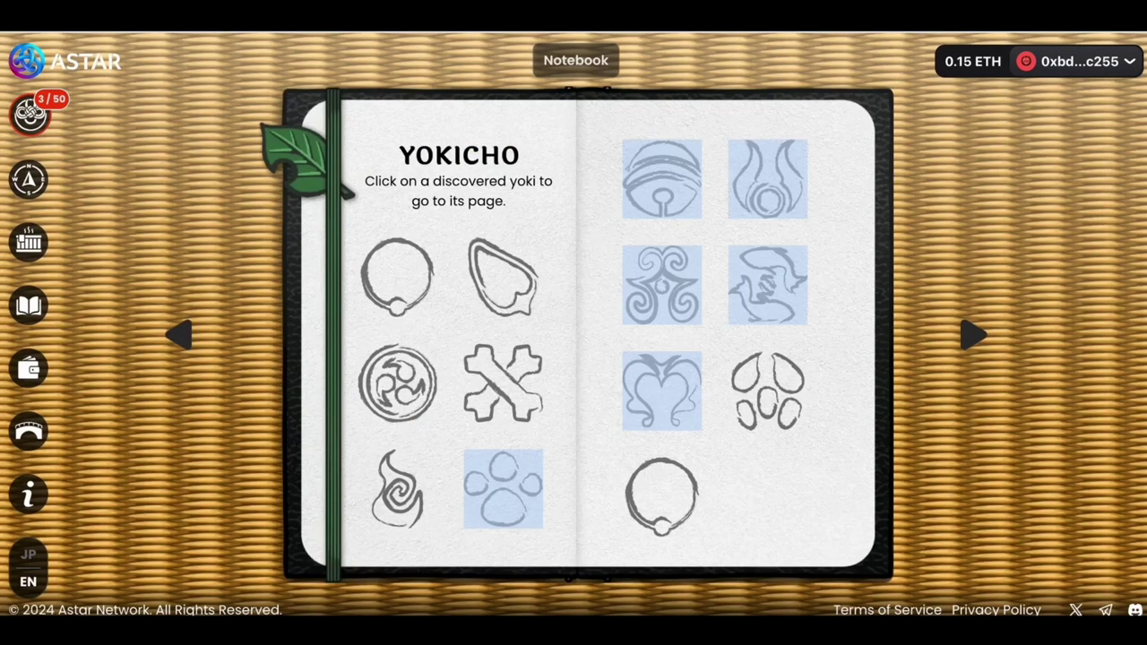
{"action": "left_click", "coordinate": [976, 346]}
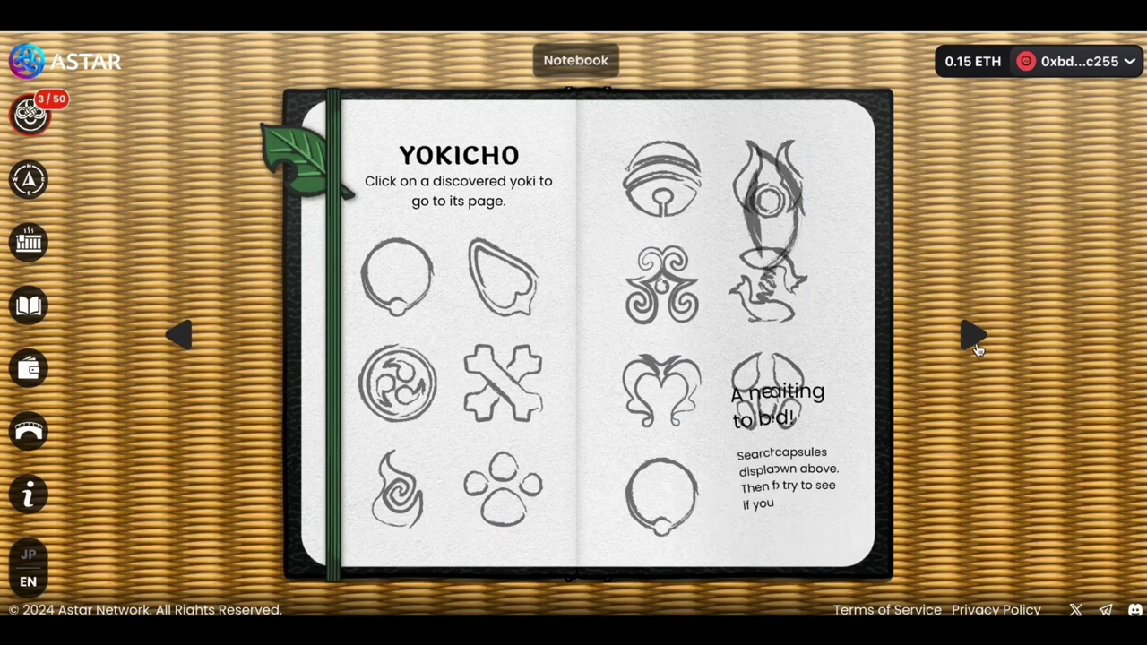